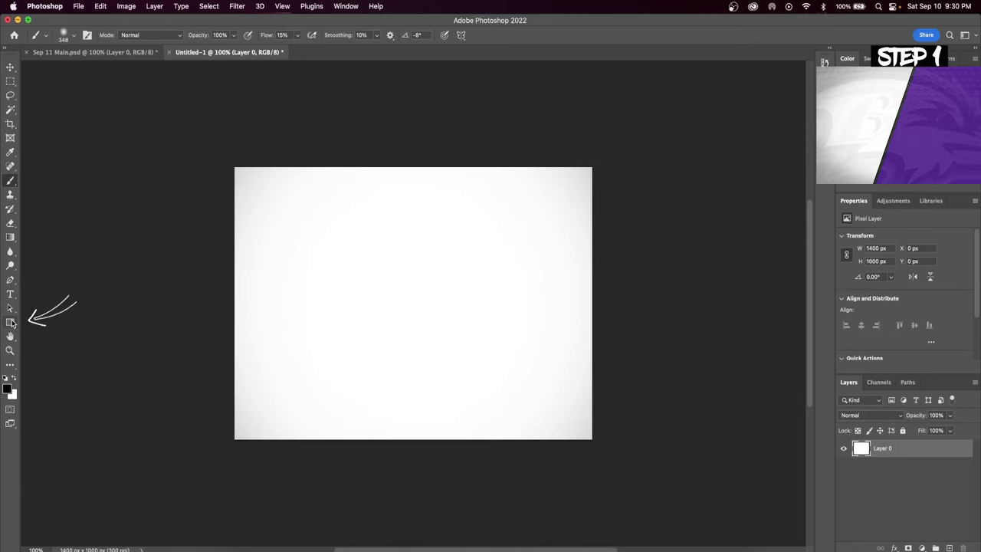
Draw a rectangle about 1049 × 1353 px covering one side of the canvas and fill it with purple, about #7604b7
{"action": "key", "text": "u"}
{"action": "left_click_drag", "start_coordinate": [167, 132], "coordinate": [434, 500]}
{"action": "left_click", "coordinate": [114, 34]}
{"action": "left_click", "coordinate": [176, 56]}
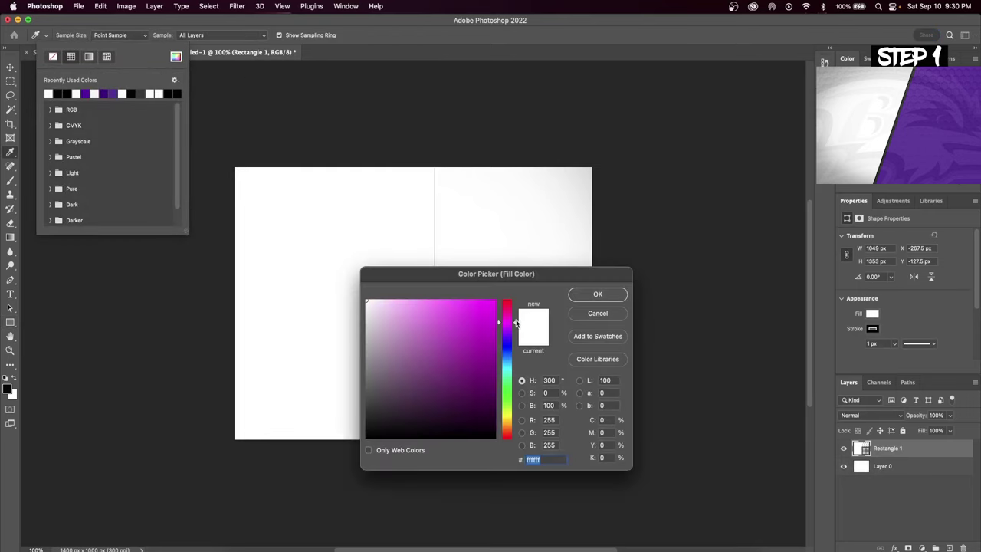
{"action": "type", "text": "04b1b7"}
{"action": "left_click_drag", "start_coordinate": [516, 362], "coordinate": [515, 332]}
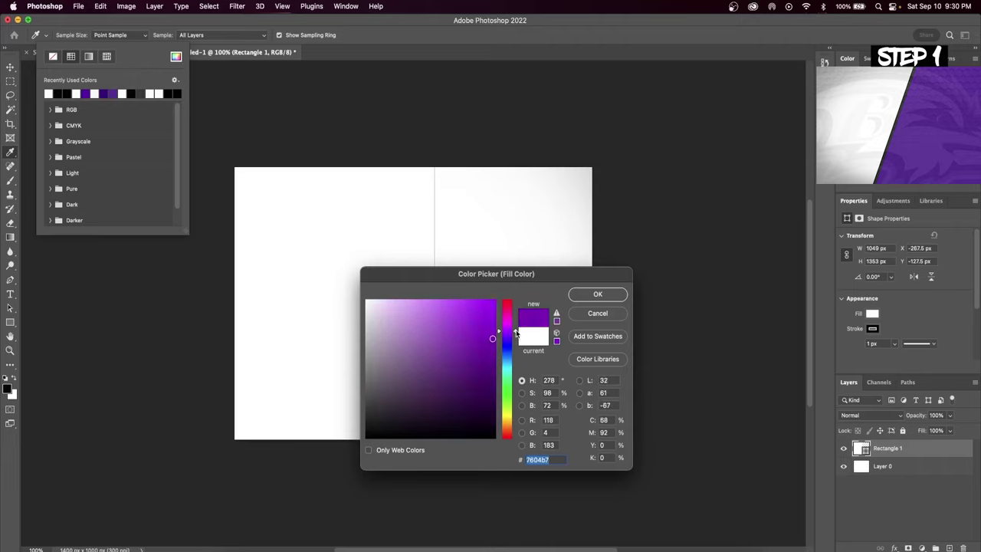
{"action": "left_click", "coordinate": [597, 294]}
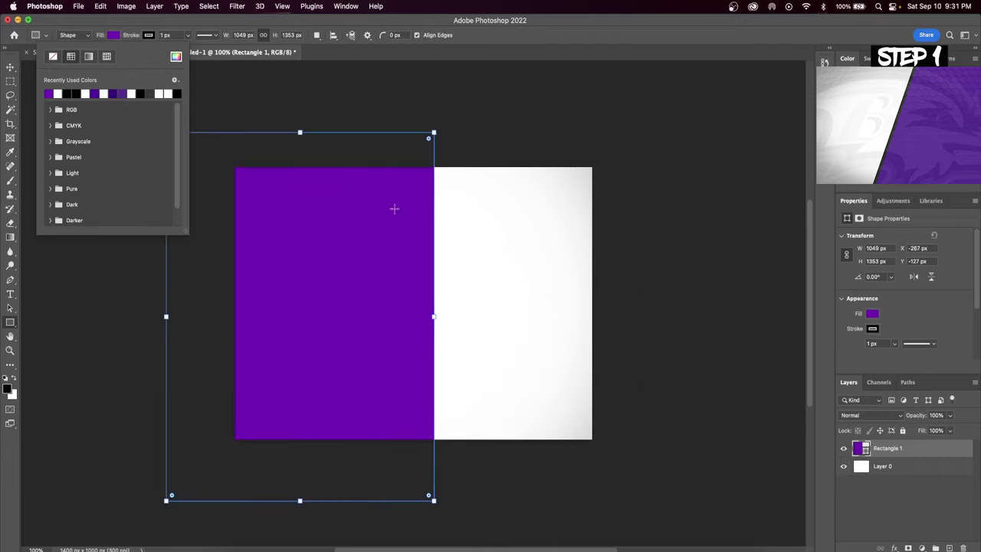
Rotate the purple rectangle about 27°, enlarge it to about 151% and position its slanted edge as a diagonal divider across the canvas
{"action": "key", "text": "ctrl+t"}
{"action": "left_click_drag", "start_coordinate": [423, 110], "coordinate": [605, 237]}
{"action": "left_click_drag", "start_coordinate": [606, 238], "coordinate": [609, 240]}
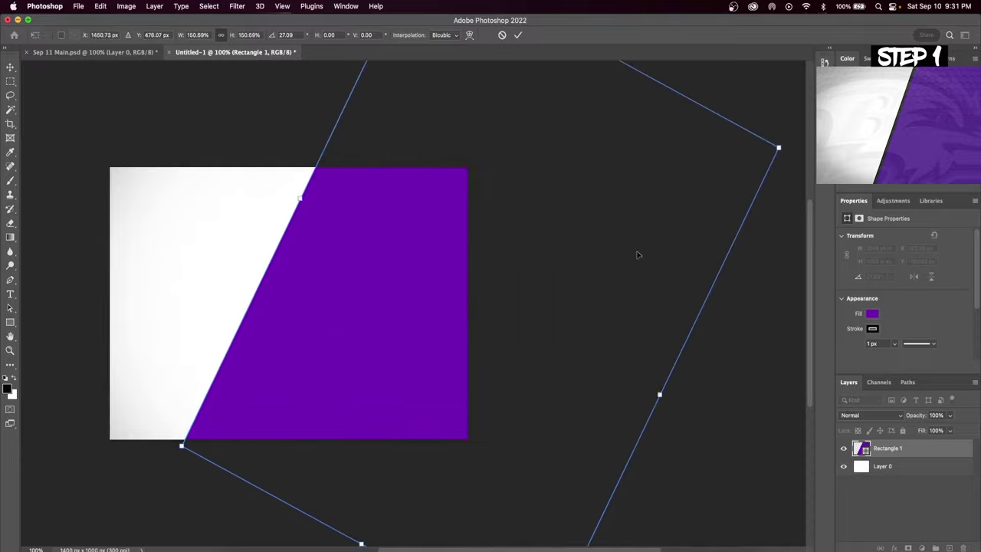
{"action": "left_click_drag", "start_coordinate": [552, 252], "coordinate": [523, 340]}
{"action": "key", "text": "Return"}
{"action": "left_click", "coordinate": [541, 135]}
{"action": "left_click_drag", "start_coordinate": [561, 304], "coordinate": [574, 309]}
{"action": "left_click", "coordinate": [620, 140]}
{"action": "left_click_drag", "start_coordinate": [583, 229], "coordinate": [579, 230]}
{"action": "left_click", "coordinate": [591, 103]}
Set the stroke colour of the purple rectangle to dark grey
{"action": "left_click", "coordinate": [913, 445]}
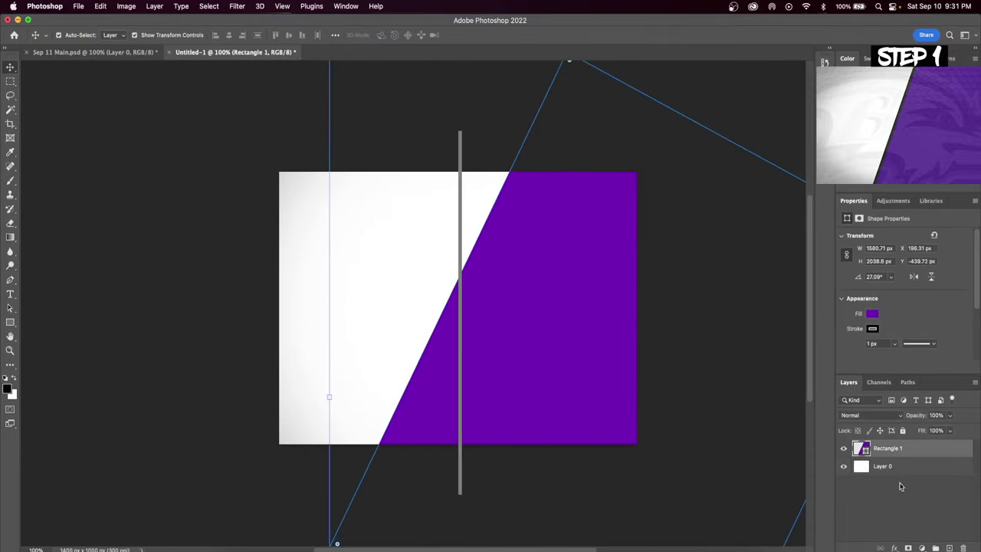
{"action": "left_click", "coordinate": [873, 329]}
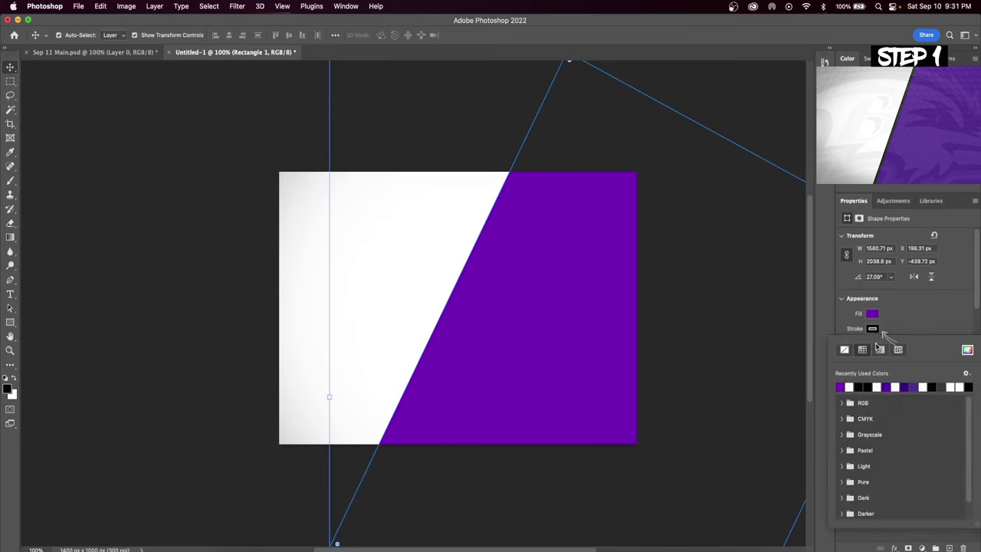
{"action": "left_click", "coordinate": [968, 351]}
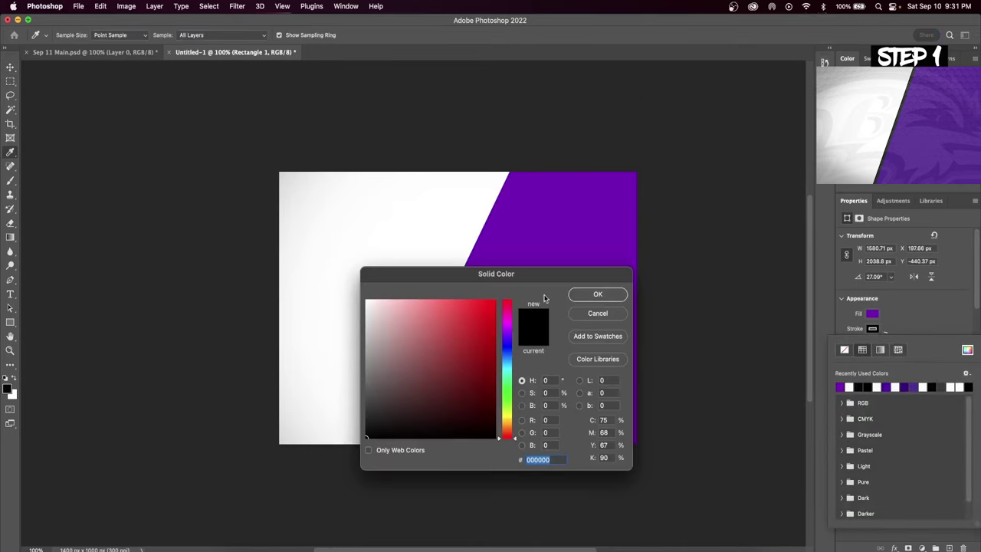
{"action": "left_click", "coordinate": [366, 384]}
{"action": "left_click", "coordinate": [367, 403]}
{"action": "left_click", "coordinate": [366, 401]}
{"action": "left_click", "coordinate": [610, 295]}
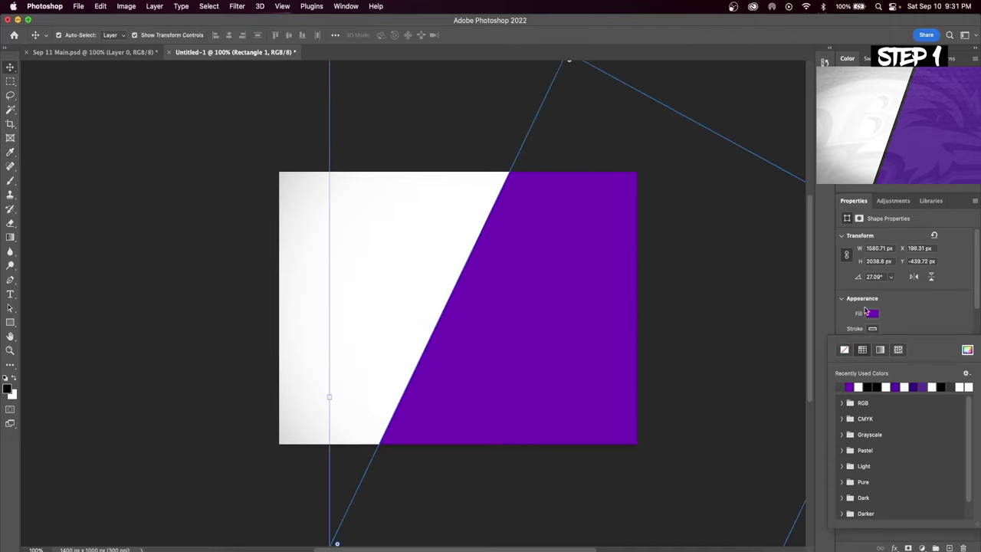
Thicken the purple rectangle's stroke to about 28.5 px and deselect the shape
{"action": "left_click", "coordinate": [873, 328]}
{"action": "left_click", "coordinate": [894, 343]}
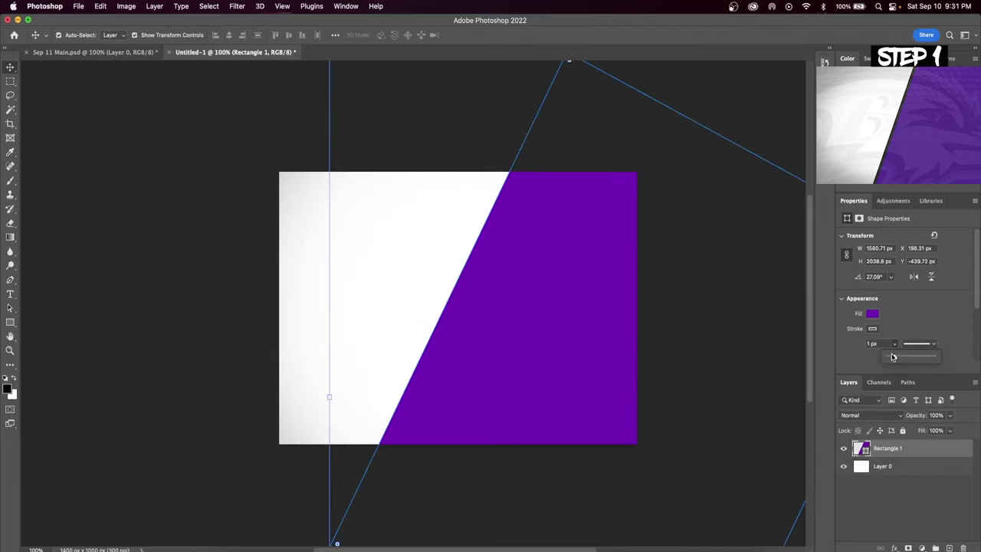
{"action": "left_click_drag", "start_coordinate": [895, 358], "coordinate": [898, 359]}
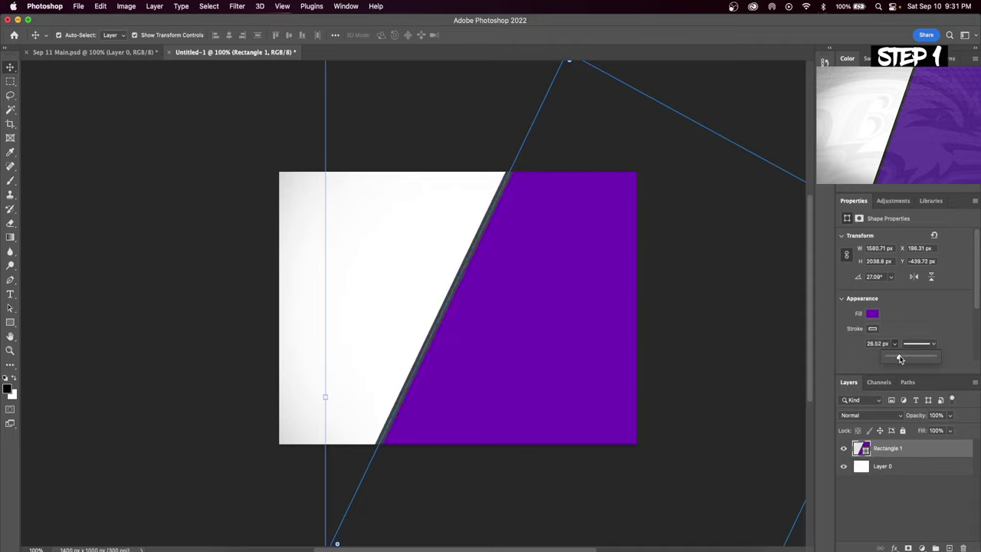
{"action": "left_click", "coordinate": [603, 294]}
{"action": "left_click", "coordinate": [674, 345]}
Place the Baltimore-Ravens-logo image on the canvas and enlarge it to about 1860 px wide, extending beyond both canvas sides
{"action": "left_click", "coordinate": [737, 548]}
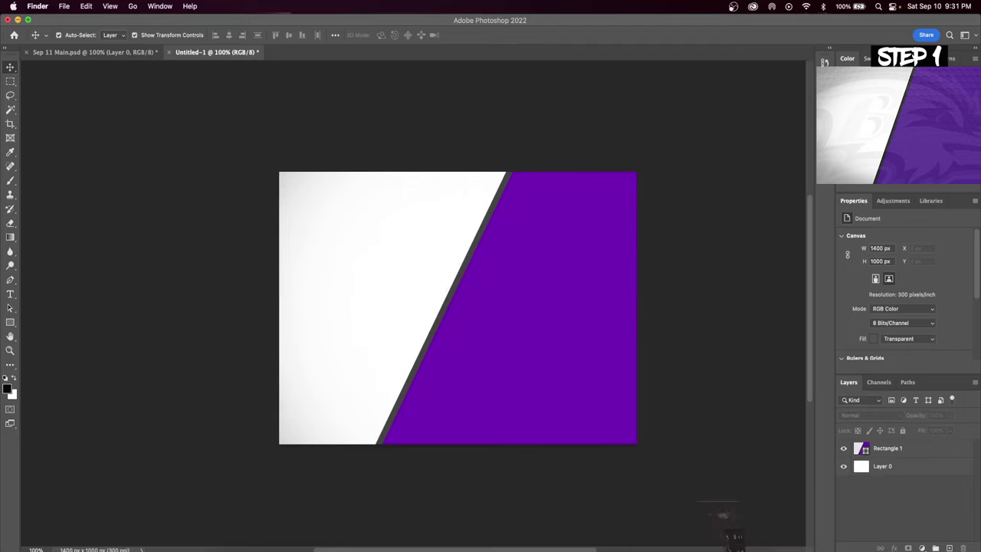
{"action": "left_click_drag", "start_coordinate": [299, 201], "coordinate": [473, 391]}
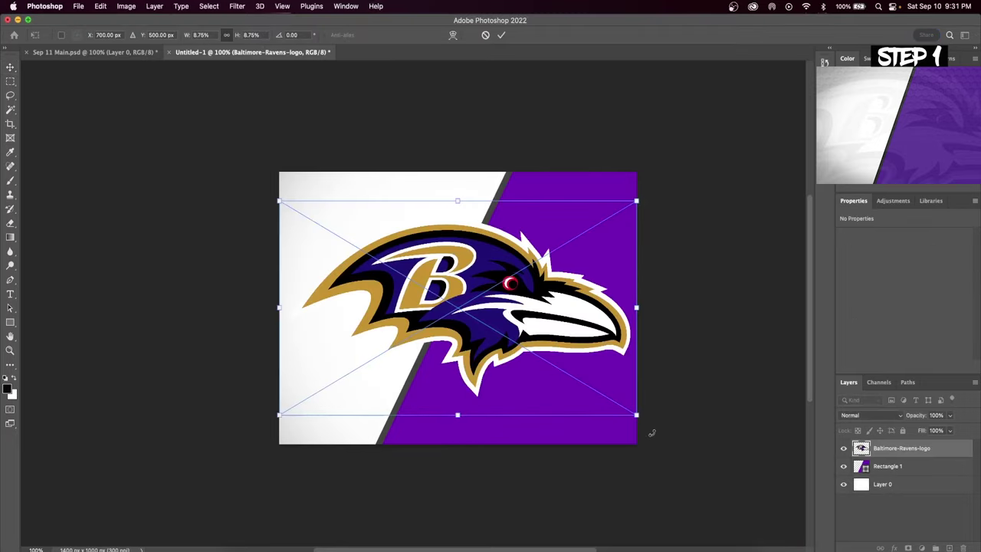
{"action": "left_click_drag", "start_coordinate": [636, 414], "coordinate": [733, 472]}
{"action": "left_click_drag", "start_coordinate": [645, 394], "coordinate": [584, 374]}
{"action": "left_click_drag", "start_coordinate": [673, 314], "coordinate": [711, 316]}
{"action": "left_click_drag", "start_coordinate": [623, 330], "coordinate": [617, 332]}
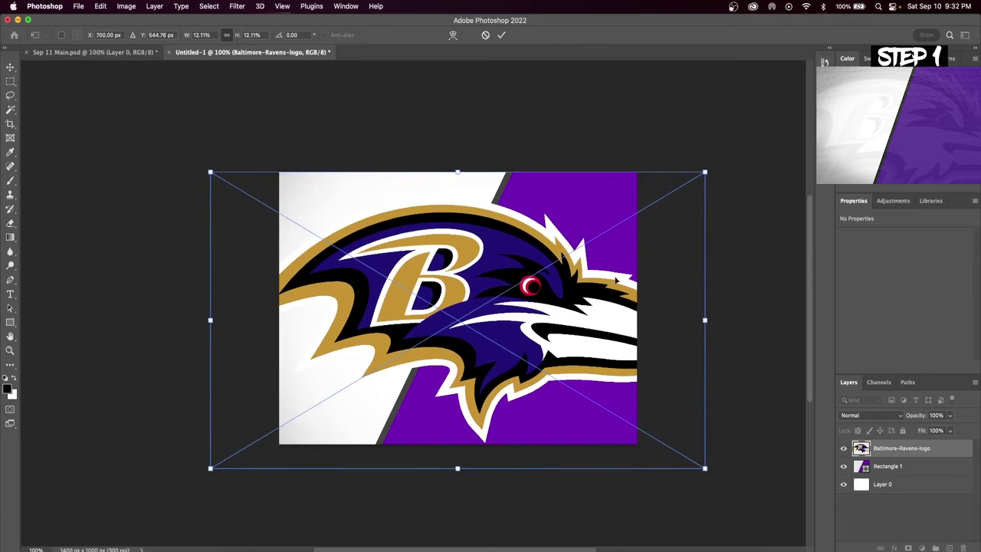
{"action": "left_click", "coordinate": [502, 35]}
Lower the opacity of the Baltimore-Ravens-logo layer to 5%
{"action": "left_click", "coordinate": [953, 416]}
{"action": "left_click_drag", "start_coordinate": [953, 431], "coordinate": [906, 431]}
{"action": "left_click", "coordinate": [930, 456]}
Apply a Black & White adjustment to the logo with reds 268, yellows -179, greens 300, and cyans, blues and magentas at maximum
{"action": "left_click", "coordinate": [128, 6]}
{"action": "mouse_move", "coordinate": [139, 38]}
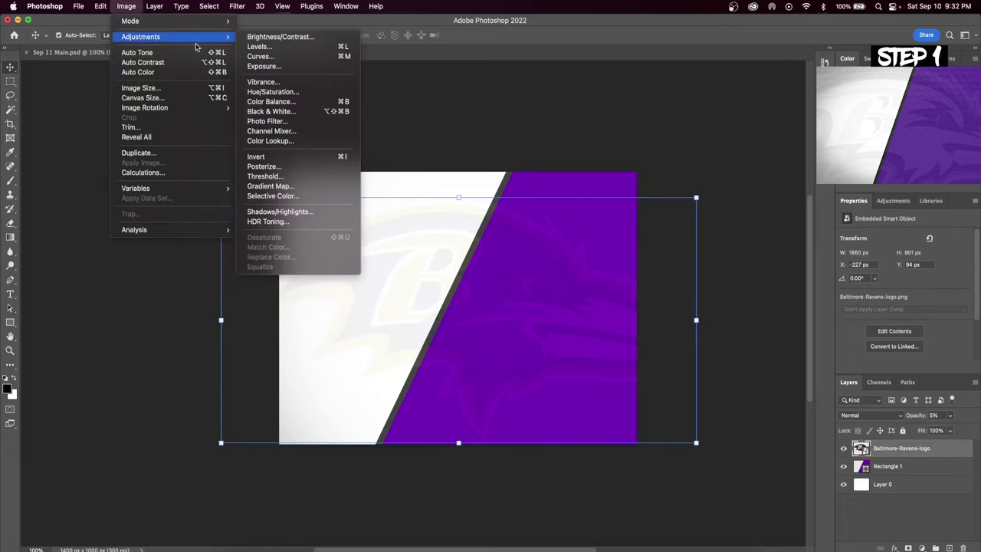
{"action": "left_click", "coordinate": [269, 111]}
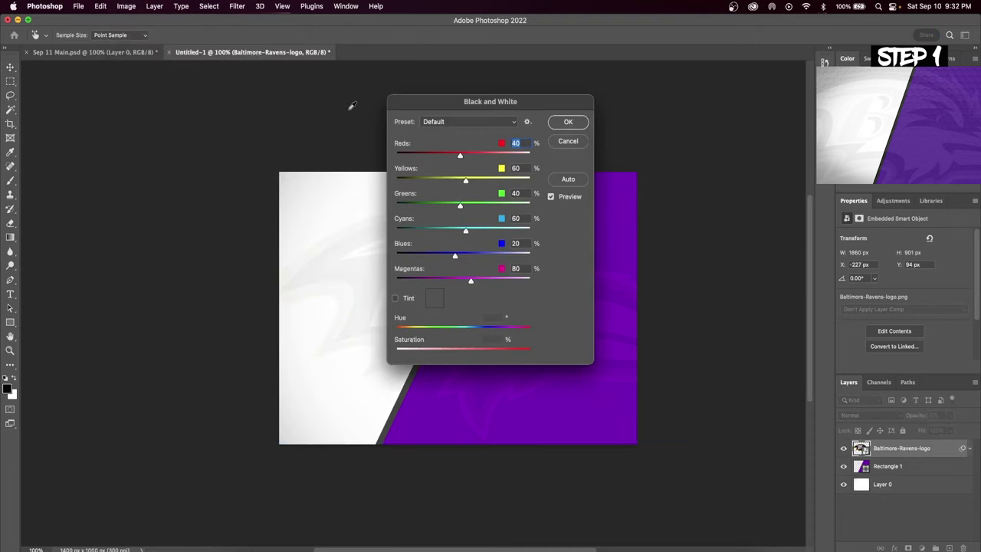
{"action": "left_click_drag", "start_coordinate": [420, 99], "coordinate": [673, 130]}
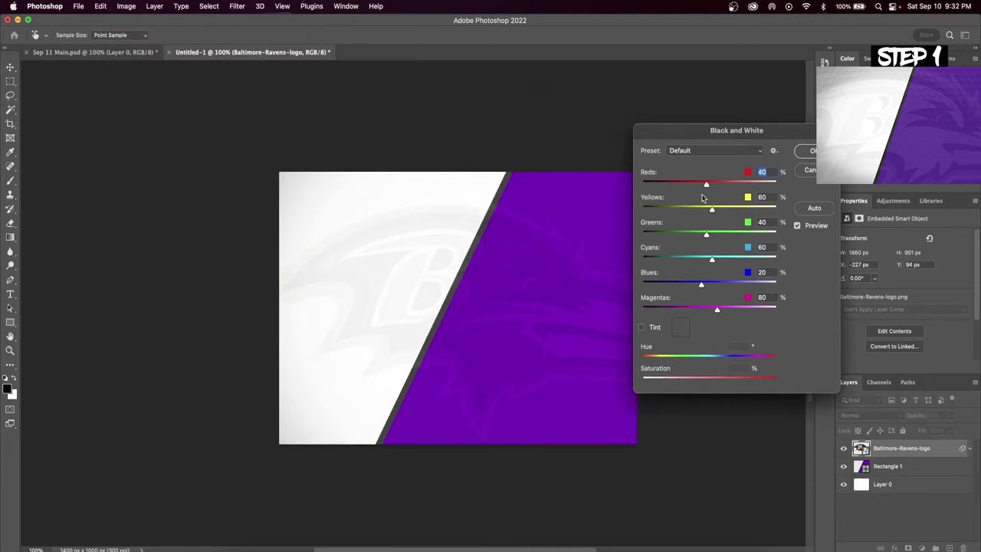
{"action": "left_click_drag", "start_coordinate": [706, 184], "coordinate": [768, 184]}
{"action": "left_click_drag", "start_coordinate": [709, 208], "coordinate": [647, 208]}
{"action": "left_click_drag", "start_coordinate": [706, 235], "coordinate": [776, 233]}
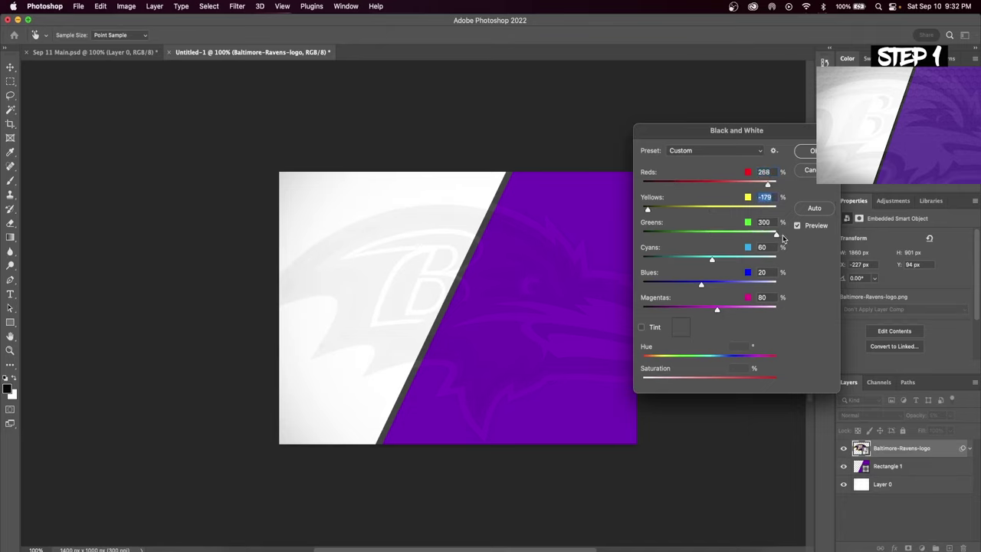
{"action": "left_click_drag", "start_coordinate": [711, 260], "coordinate": [801, 268]}
{"action": "left_click_drag", "start_coordinate": [701, 284], "coordinate": [802, 285]}
{"action": "left_click_drag", "start_coordinate": [718, 308], "coordinate": [803, 309]}
{"action": "left_click", "coordinate": [813, 151]}
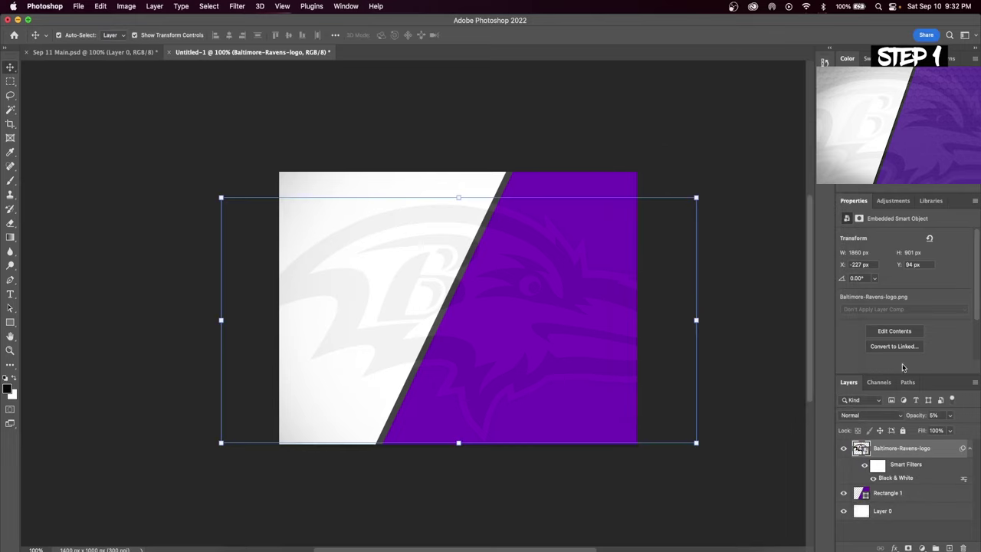
{"action": "left_click", "coordinate": [950, 415]}
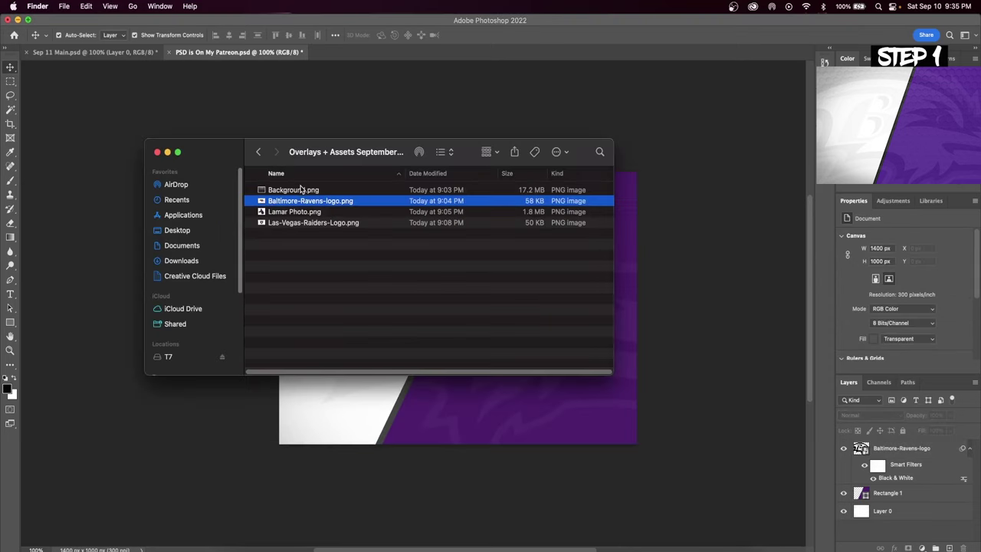
Place Background.png centred on the canvas, scaled to about 1492 × 1120 px so it covers the whole document
{"action": "left_click", "coordinate": [303, 190]}
{"action": "left_click_drag", "start_coordinate": [303, 190], "coordinate": [445, 399]}
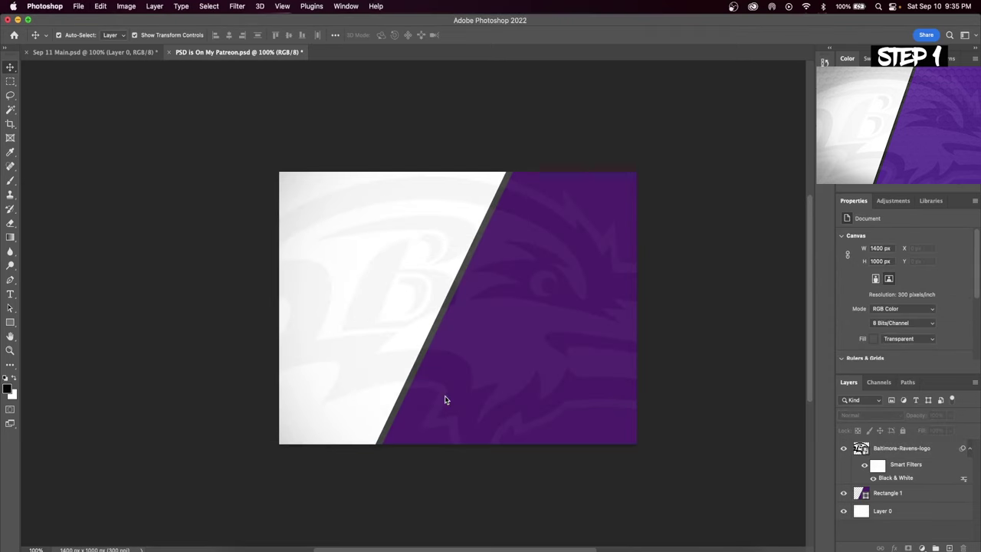
{"action": "left_click_drag", "start_coordinate": [621, 310], "coordinate": [668, 310]}
{"action": "left_click_drag", "start_coordinate": [492, 345], "coordinate": [473, 346]}
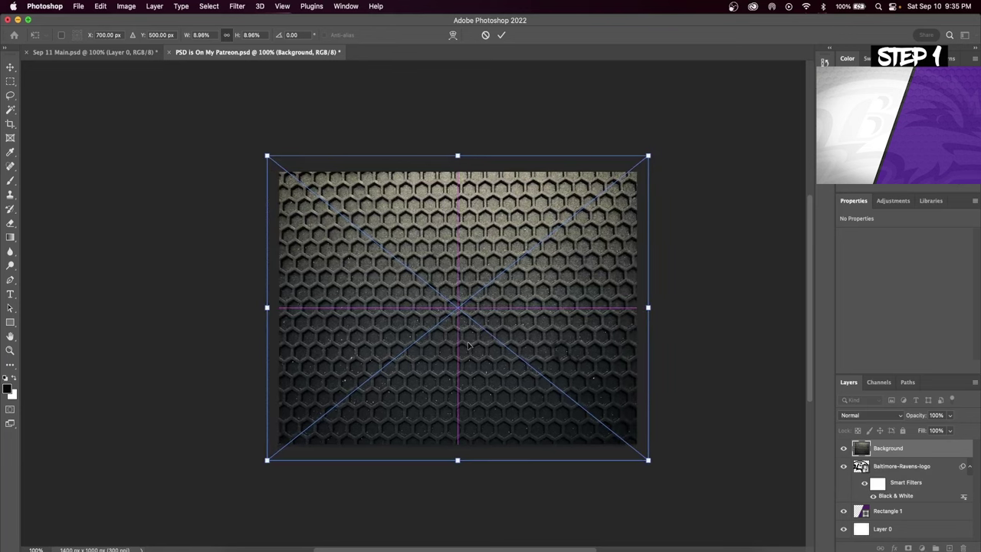
{"action": "left_click", "coordinate": [501, 34]}
Set the Background texture layer to Soft Light blending at 24% opacity
{"action": "left_click", "coordinate": [862, 414]}
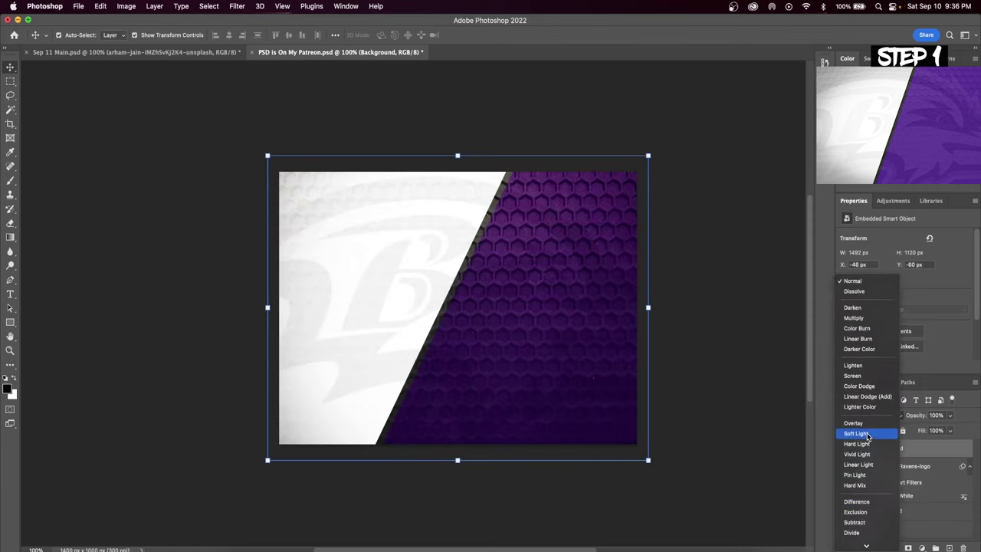
{"action": "left_click", "coordinate": [859, 433]}
{"action": "left_click", "coordinate": [950, 415]}
{"action": "left_click_drag", "start_coordinate": [952, 429], "coordinate": [913, 431]}
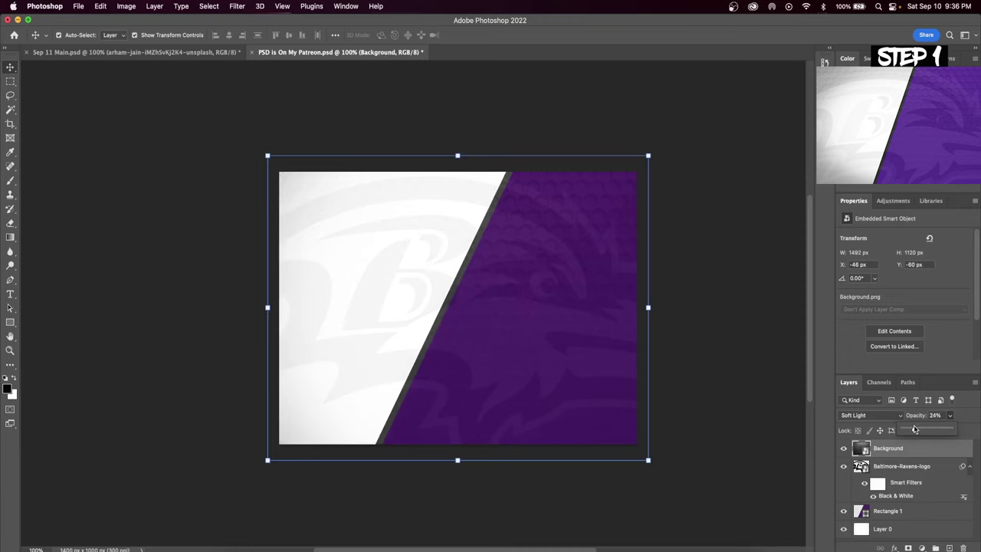
{"action": "left_click", "coordinate": [930, 455]}
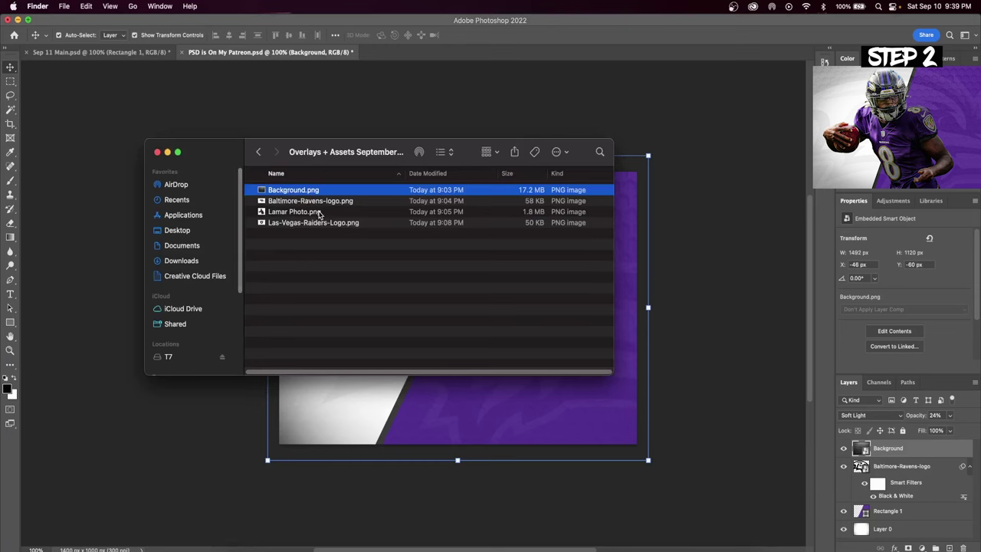
Place Lamar Photo.png at about X 95 px, Y 17 px and duplicate its layer
{"action": "left_click_drag", "start_coordinate": [320, 215], "coordinate": [464, 373]}
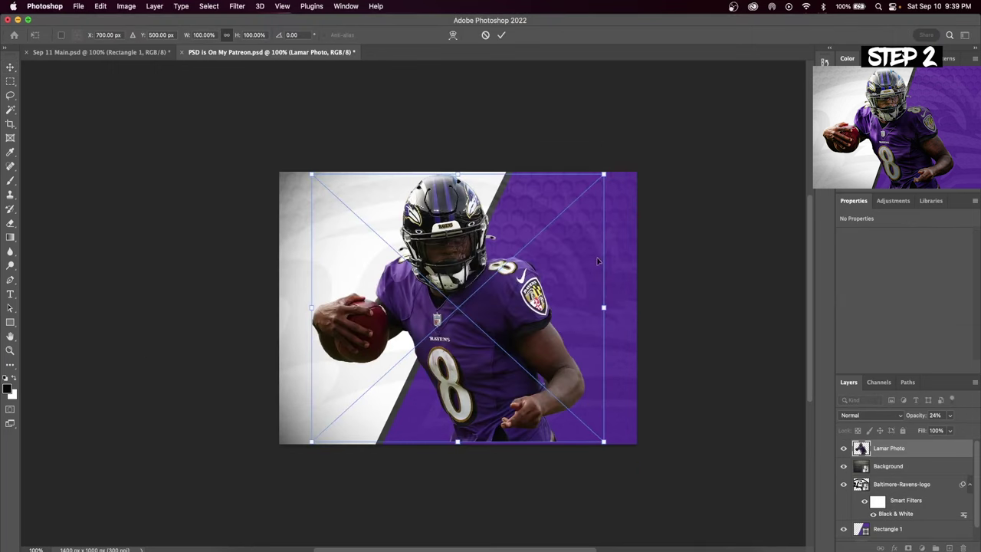
{"action": "left_click_drag", "start_coordinate": [524, 299], "coordinate": [515, 302]}
{"action": "key", "text": "Return"}
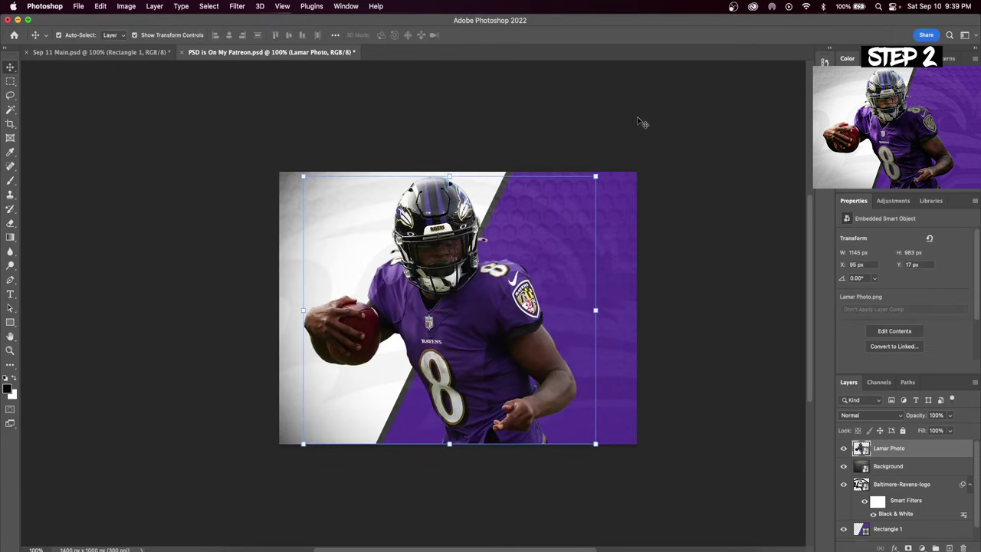
{"action": "right_click", "coordinate": [925, 456]}
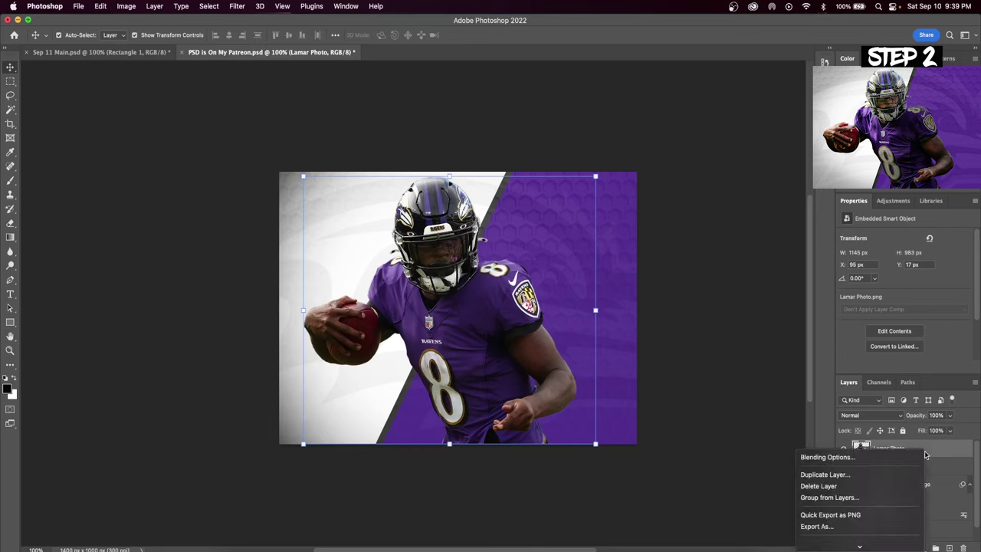
{"action": "left_click", "coordinate": [881, 473]}
{"action": "left_click", "coordinate": [477, 224]}
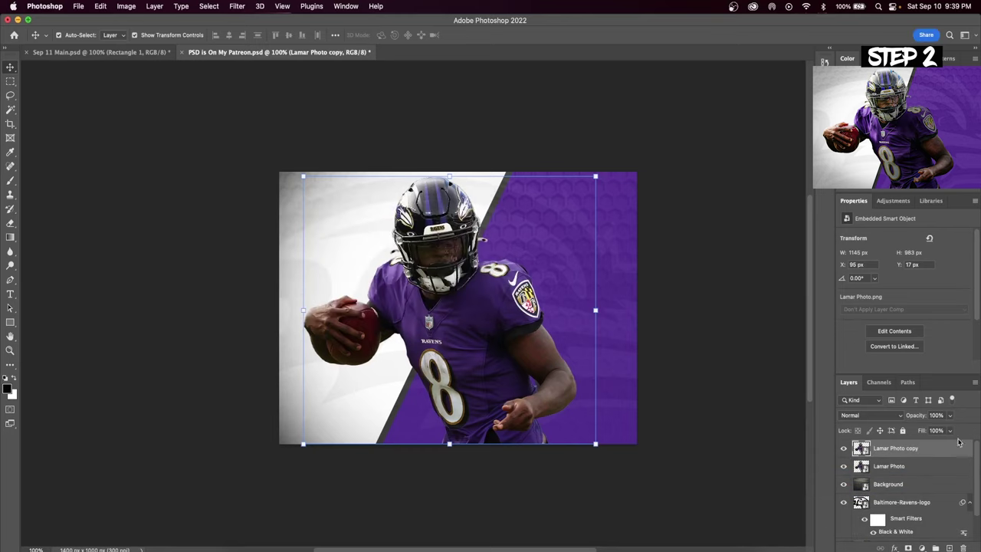
Apply a Black & White adjustment to the Lamar Photo copy layer with reds at -10 and yellows at 28
{"action": "left_click", "coordinate": [127, 6]}
{"action": "mouse_move", "coordinate": [141, 40]}
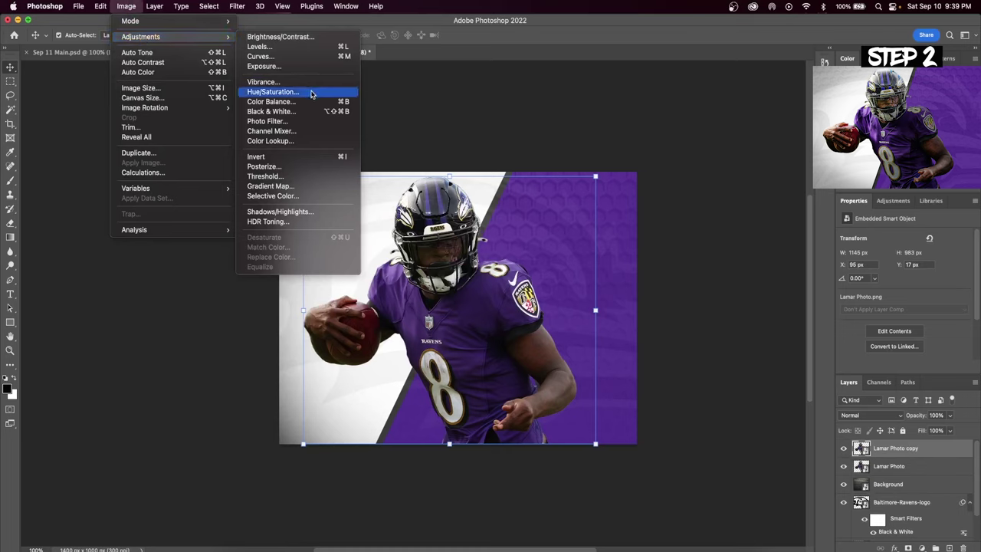
{"action": "left_click", "coordinate": [270, 111]}
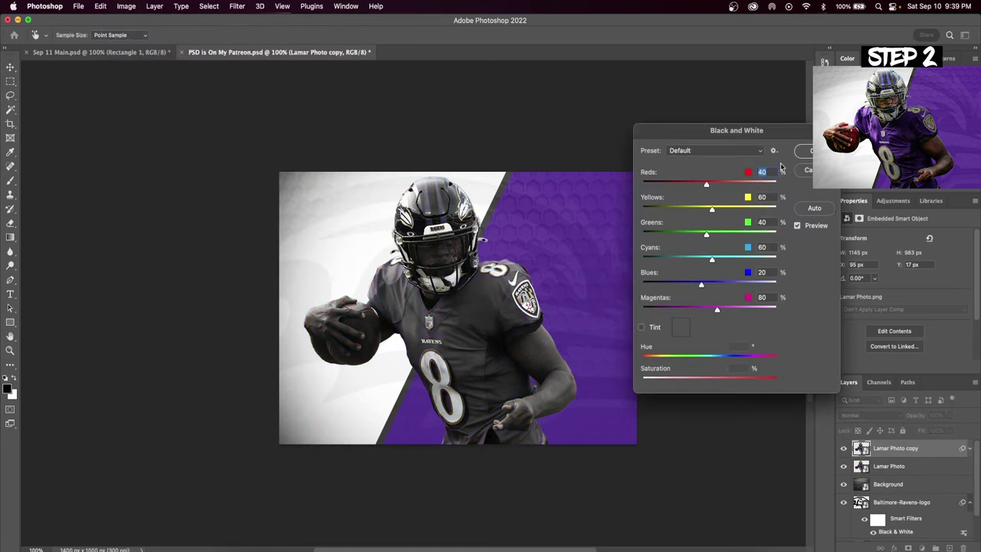
{"action": "mouse_move", "coordinate": [706, 185]}
{"action": "left_mouse_down"}
{"action": "mouse_move", "coordinate": [687, 185]}
{"action": "mouse_move", "coordinate": [705, 208]}
{"action": "mouse_move", "coordinate": [693, 186]}
{"action": "left_mouse_up"}
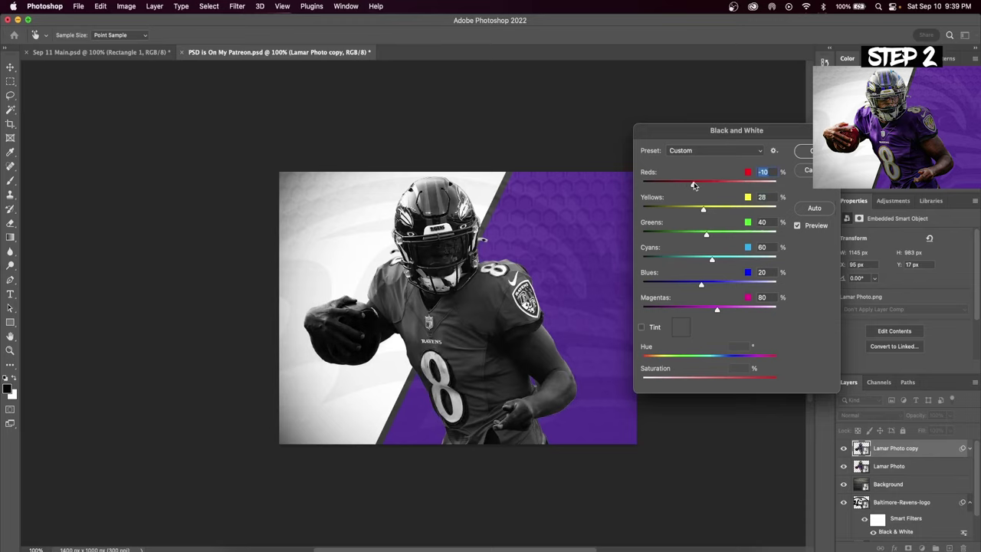
{"action": "left_click", "coordinate": [809, 157]}
{"action": "key", "text": "v"}
Set the Lamar Photo copy layer to Soft Light at 38% opacity and compare the image with the layer hidden and shown
{"action": "left_click", "coordinate": [870, 414]}
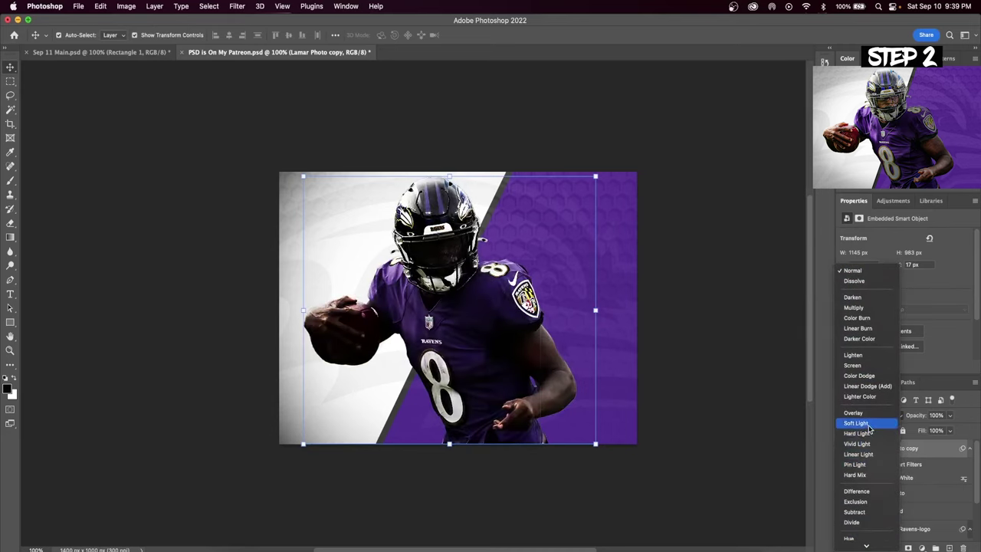
{"action": "left_click", "coordinate": [866, 423]}
{"action": "left_click", "coordinate": [949, 415]}
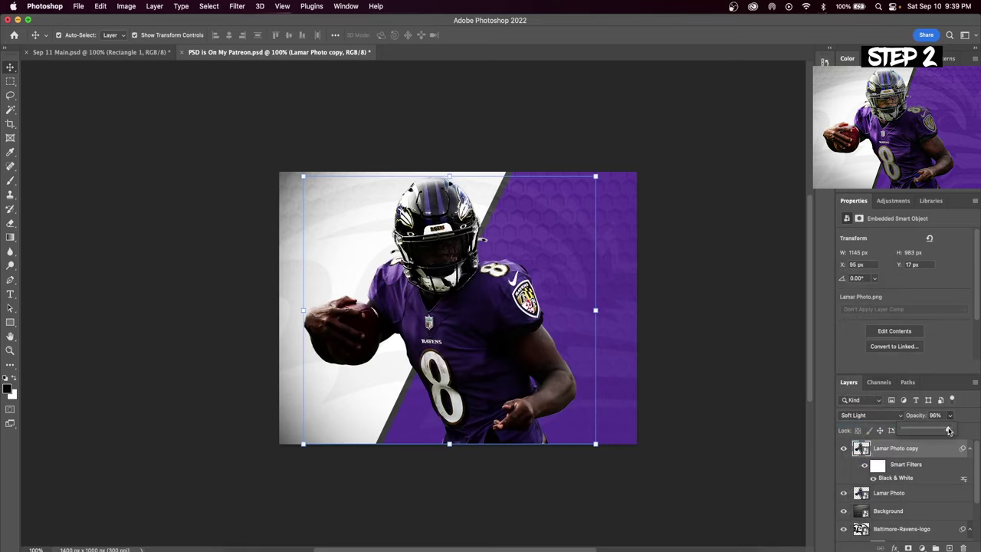
{"action": "left_click", "coordinate": [931, 450]}
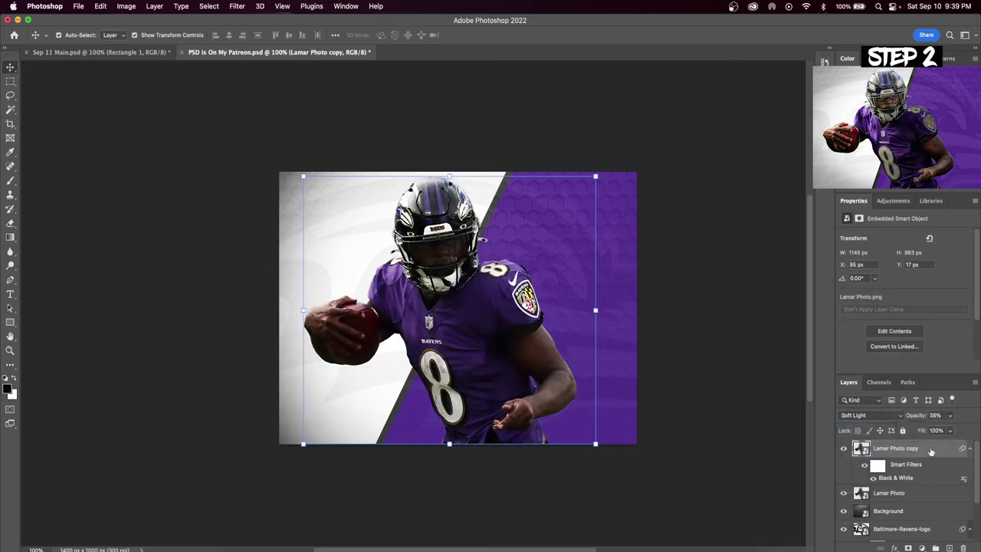
{"action": "left_click", "coordinate": [845, 449]}
{"action": "left_click", "coordinate": [843, 449]}
Adjust the Lamar Photo layer in Camera Raw: contrast +31, highlights +27, shadows +30, whites -30, blacks +34, clarity +58, dehaze +29, saturation +25
{"action": "left_click", "coordinate": [925, 495]}
{"action": "left_click", "coordinate": [236, 6]}
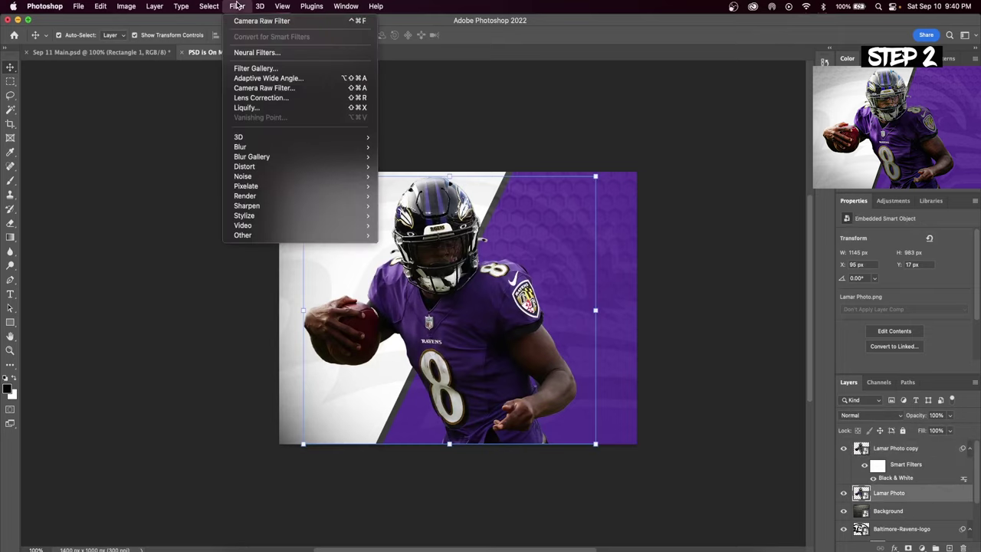
{"action": "left_click", "coordinate": [280, 88]}
{"action": "left_click", "coordinate": [570, 188]}
{"action": "left_click_drag", "start_coordinate": [620, 267], "coordinate": [639, 336]}
{"action": "mouse_move", "coordinate": [621, 380]}
{"action": "left_mouse_down"}
{"action": "mouse_move", "coordinate": [652, 380]}
{"action": "mouse_move", "coordinate": [608, 369]}
{"action": "mouse_move", "coordinate": [638, 370]}
{"action": "mouse_move", "coordinate": [636, 385]}
{"action": "left_mouse_up"}
{"action": "scroll", "coordinate": [648, 376], "scroll_direction": "down", "scroll_amount": 1}
{"action": "scroll", "coordinate": [637, 372], "scroll_direction": "down", "scroll_amount": 1}
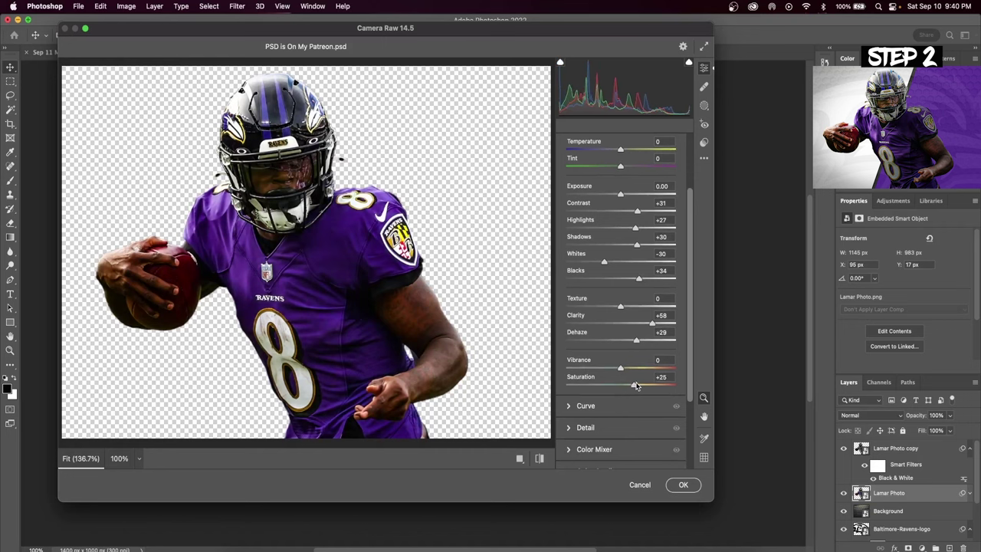
Set the Camera Raw sharpening to 135 and apply the filter to the Lamar Photo layer
{"action": "left_click", "coordinate": [578, 429]}
{"action": "left_click_drag", "start_coordinate": [566, 257], "coordinate": [663, 257]}
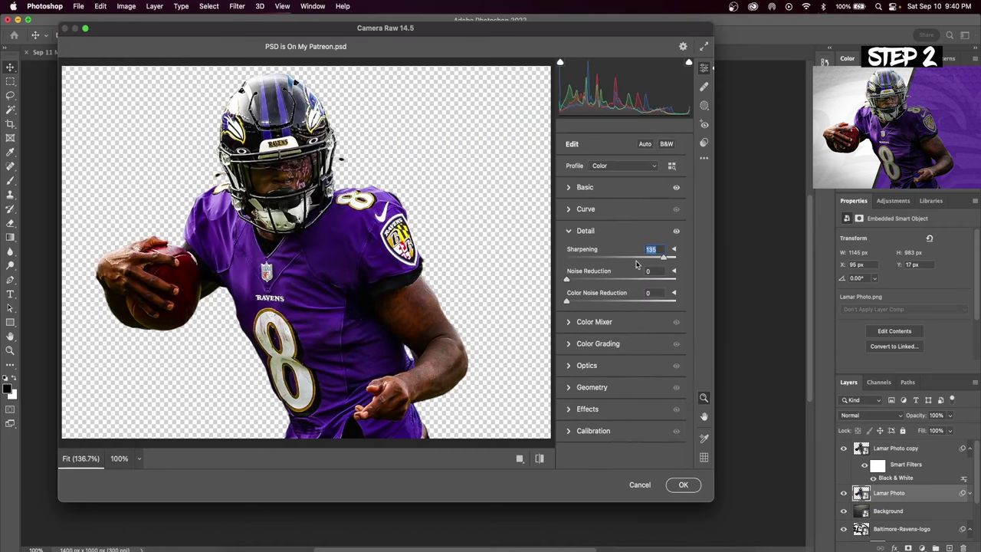
{"action": "left_click", "coordinate": [684, 485]}
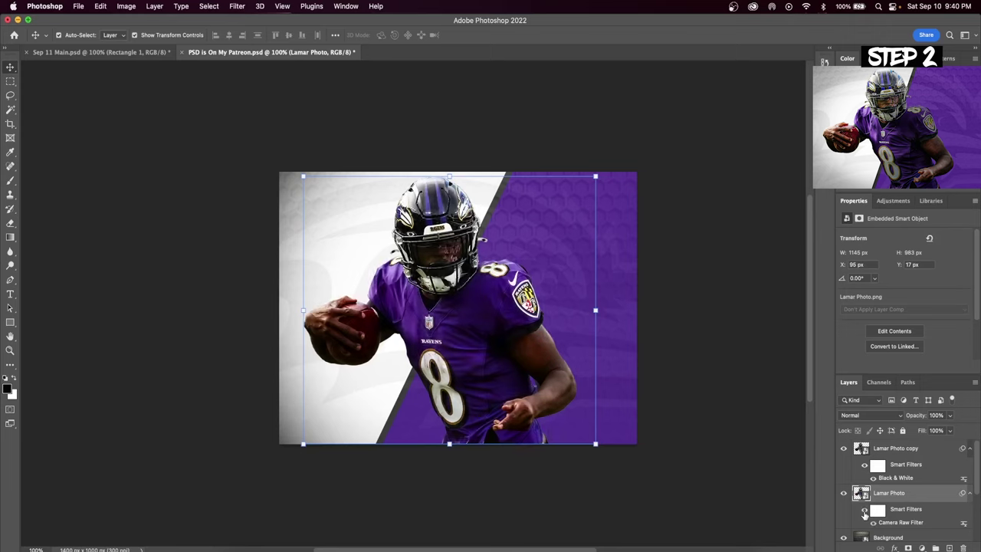
Duplicate the filtered Lamar Photo layer and move the duplicate to the top of the layer stack
{"action": "right_click", "coordinate": [871, 495]}
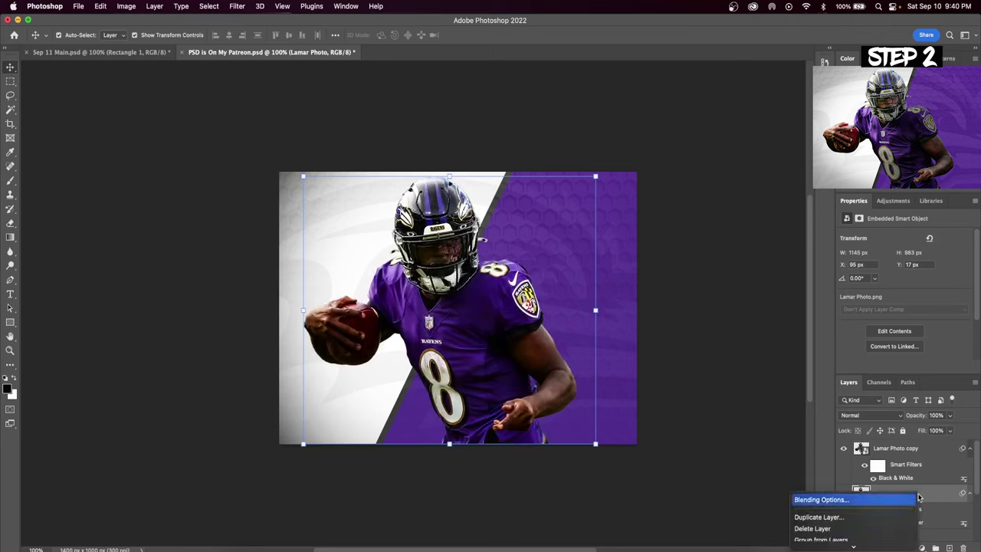
{"action": "left_click", "coordinate": [828, 517]}
{"action": "left_click", "coordinate": [480, 226]}
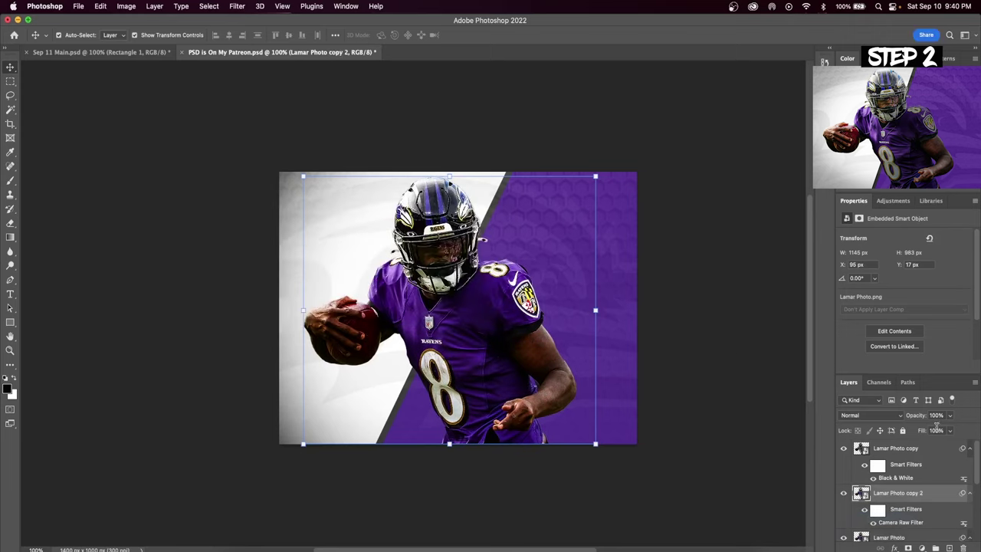
{"action": "left_click_drag", "start_coordinate": [943, 495], "coordinate": [936, 449]}
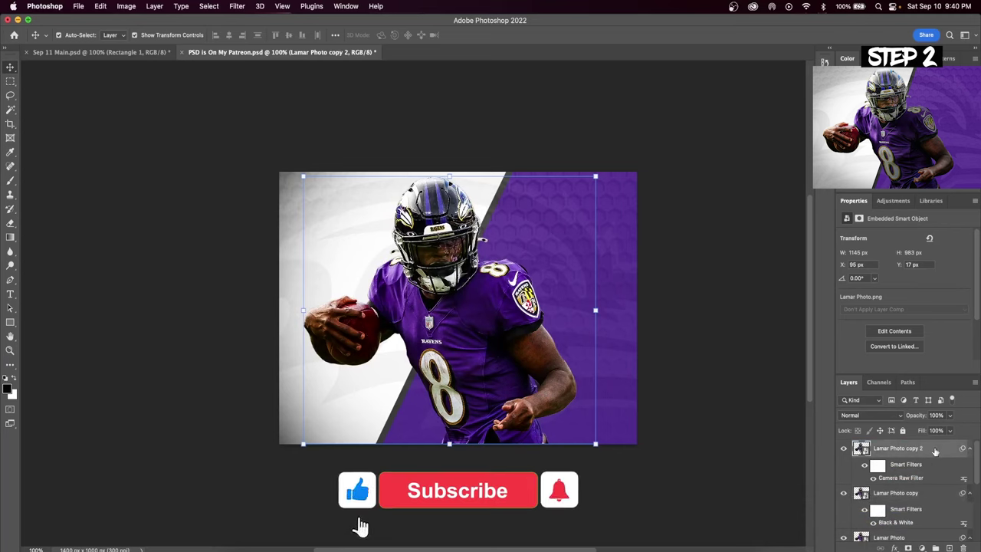
Apply a High Pass filter with a radius of 10.0 pixels to the Lamar Photo copy 2 layer
{"action": "left_click", "coordinate": [237, 6]}
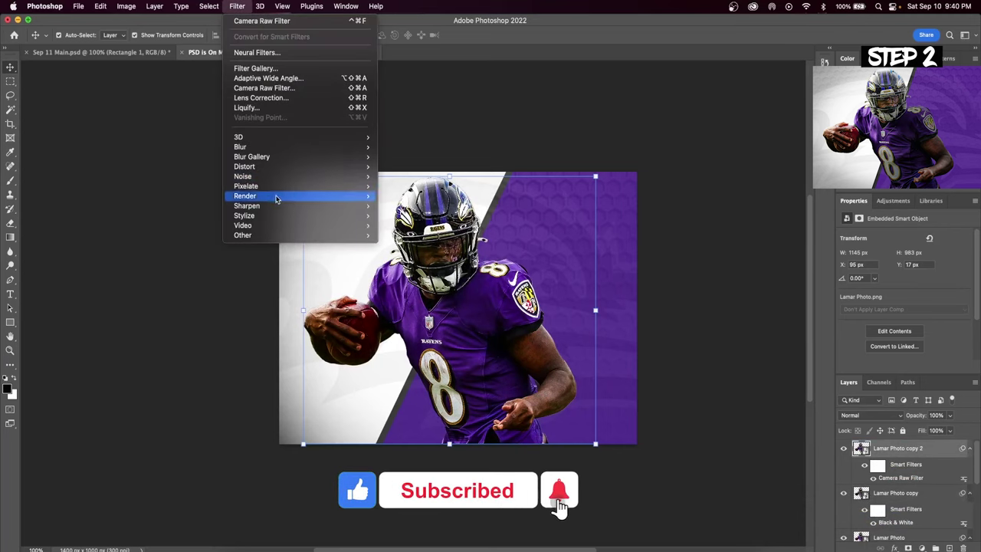
{"action": "mouse_move", "coordinate": [273, 236]}
{"action": "left_click", "coordinate": [407, 244]}
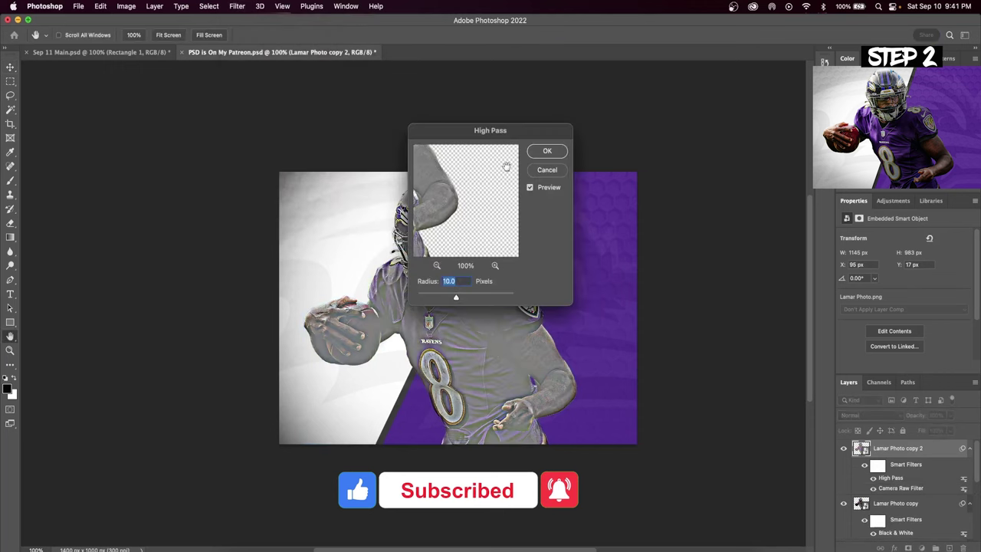
{"action": "left_click", "coordinate": [549, 151]}
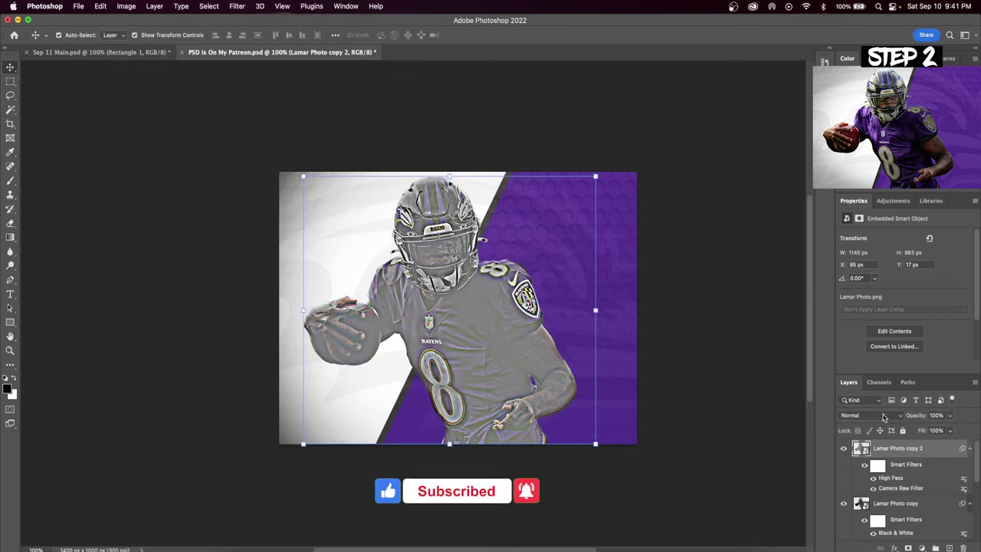
Set the Lamar Photo copy 2 layer to Soft Light blending and compare the image with it hidden and shown
{"action": "left_click", "coordinate": [858, 415]}
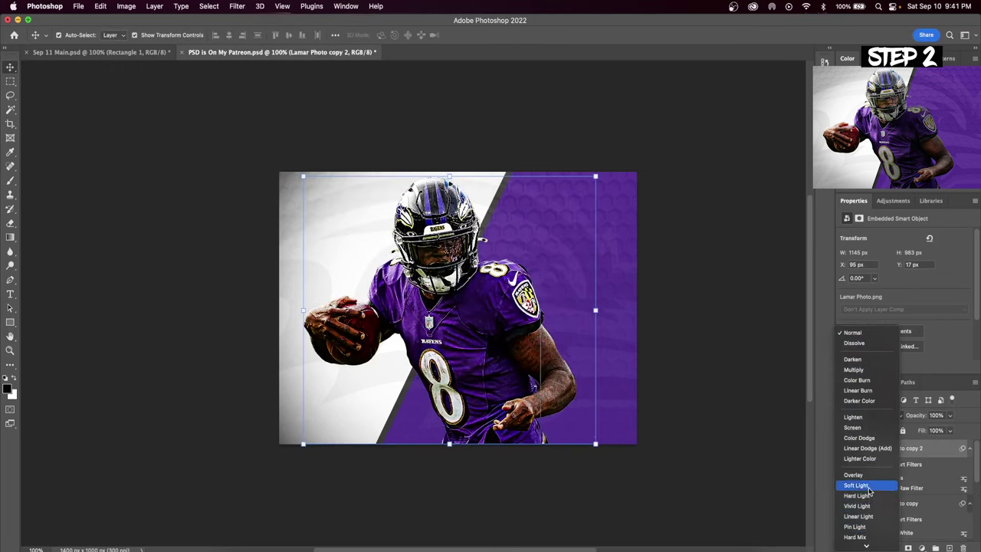
{"action": "left_click", "coordinate": [856, 485]}
{"action": "left_click", "coordinate": [845, 448]}
{"action": "left_click", "coordinate": [845, 448]}
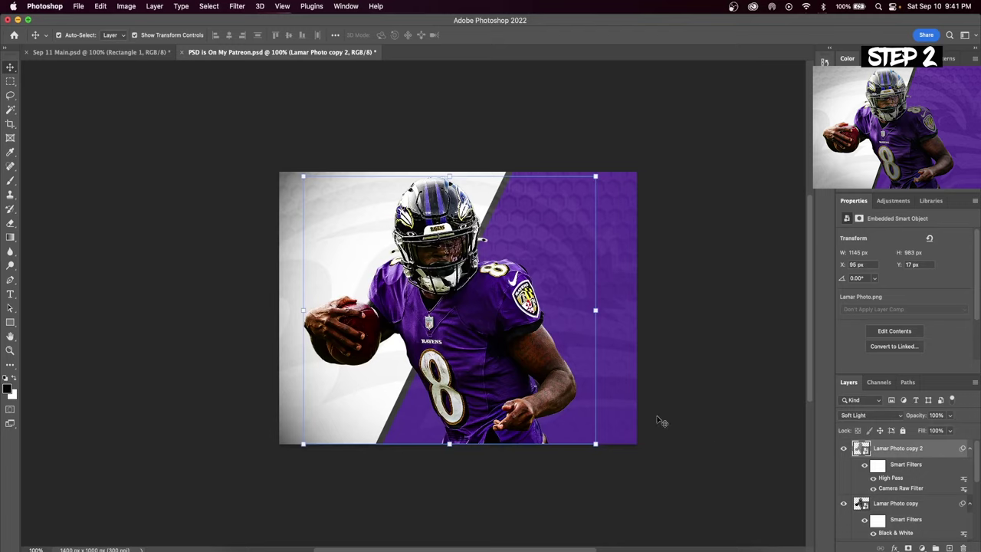
Merge Lamar Photo copy 2, Lamar Photo copy and Lamar Photo into a single layer
{"action": "scroll", "coordinate": [912, 498], "scroll_direction": "down", "scroll_amount": 2}
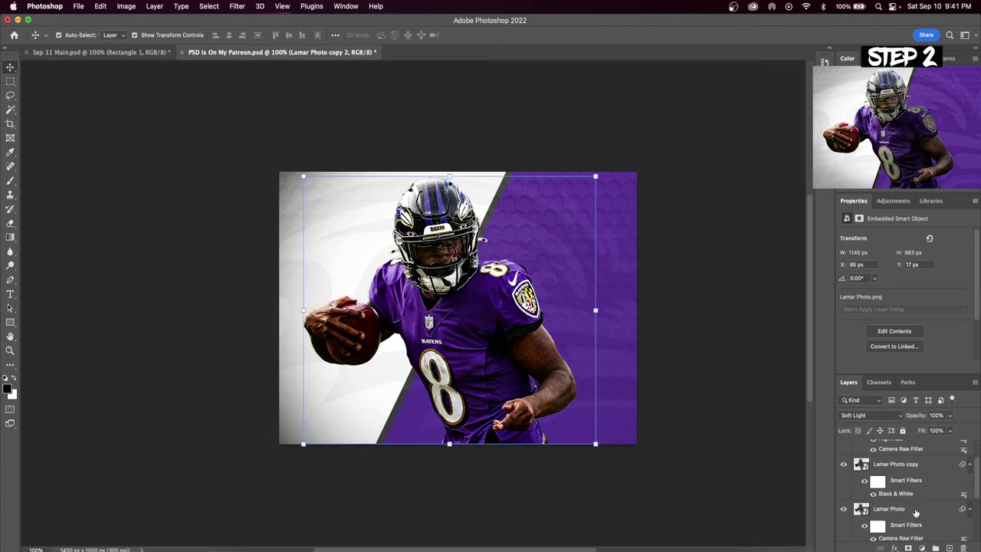
{"action": "left_click", "coordinate": [915, 512], "text": "shift"}
{"action": "right_click", "coordinate": [936, 514]}
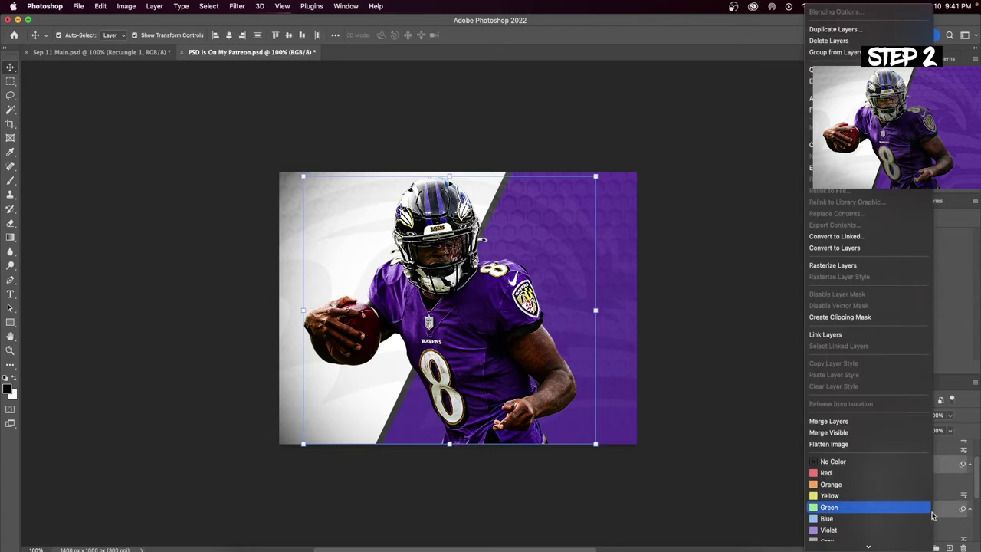
{"action": "left_click", "coordinate": [829, 421]}
{"action": "scroll", "coordinate": [913, 462], "scroll_direction": "up", "scroll_amount": 1}
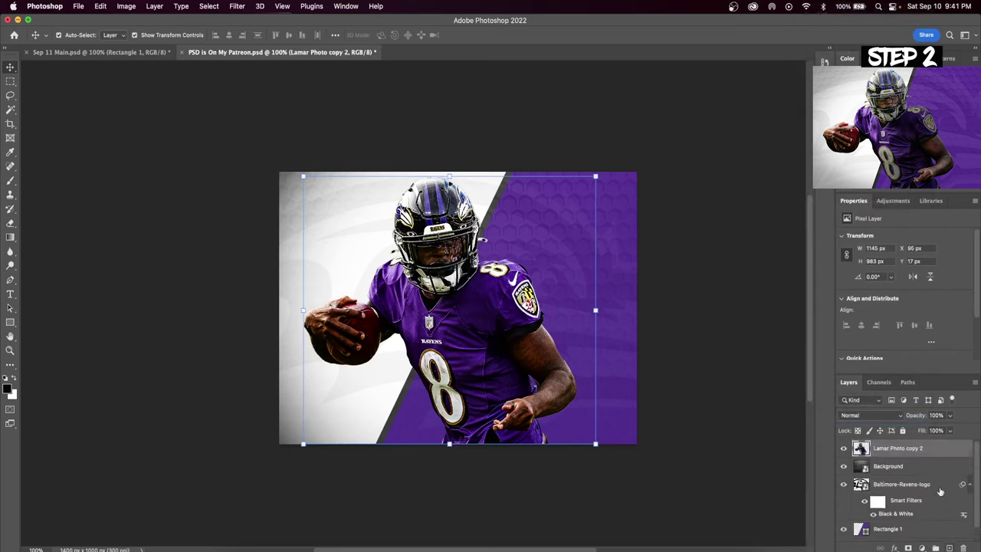
Add a new empty layer above the merged player photo and clip it to the photo
{"action": "left_click", "coordinate": [948, 548]}
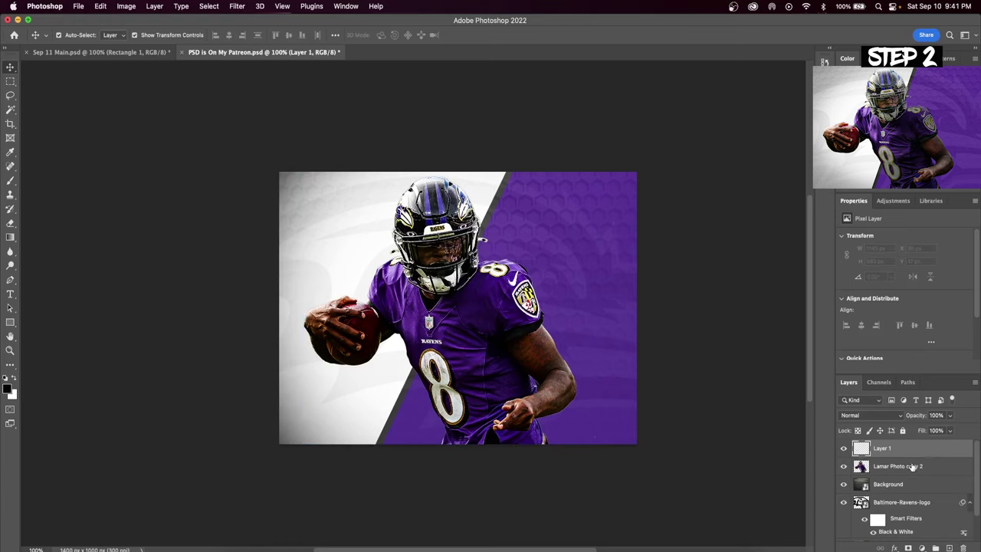
{"action": "right_click", "coordinate": [912, 456]}
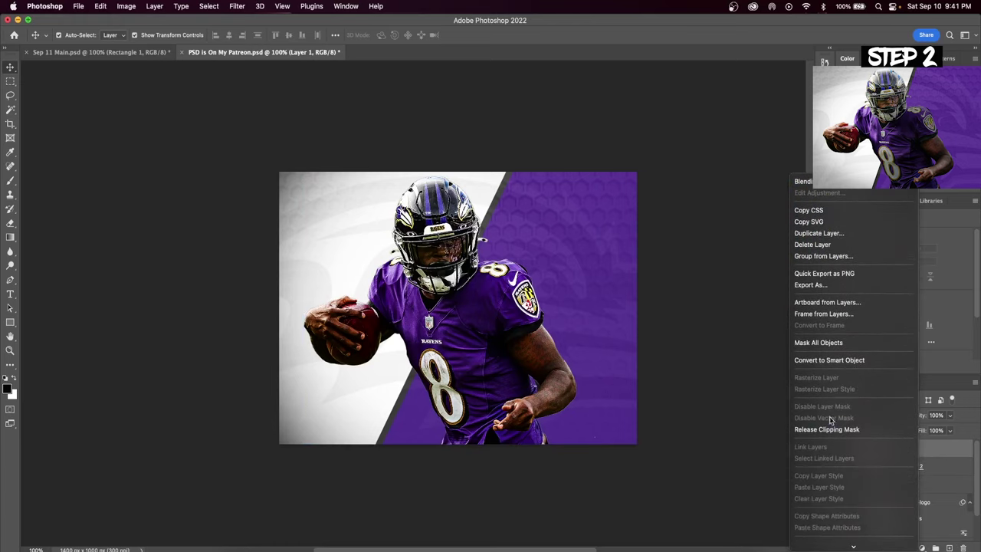
{"action": "left_click", "coordinate": [945, 459]}
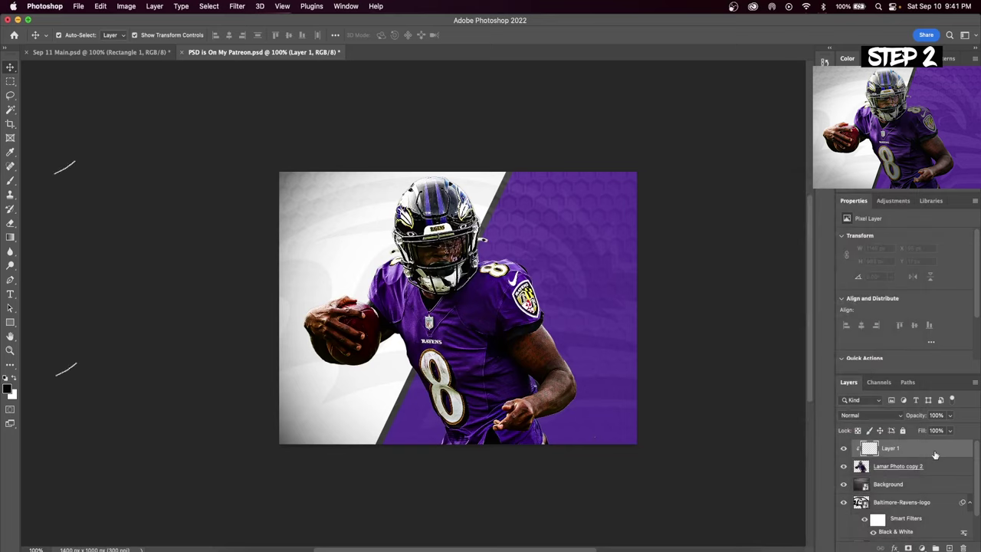
Paint soft black shading along the player's lower and right side on Layer 1 with a 460 px brush at 15% flow
{"action": "left_click", "coordinate": [10, 180]}
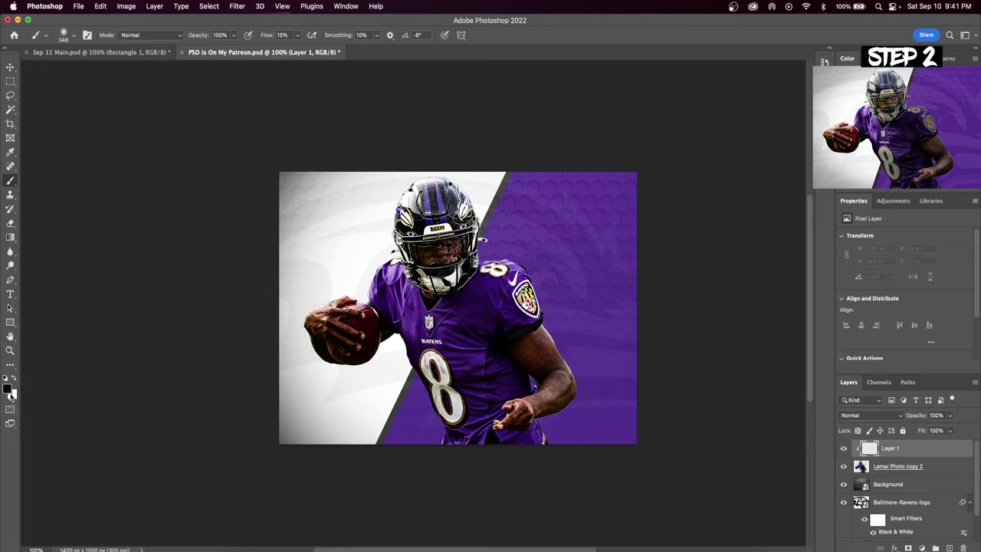
{"action": "left_click", "coordinate": [67, 35]}
{"action": "left_click_drag", "start_coordinate": [109, 69], "coordinate": [114, 69]}
{"action": "left_click", "coordinate": [481, 444]}
{"action": "mouse_move", "coordinate": [481, 445]}
{"action": "left_mouse_down"}
{"action": "mouse_move", "coordinate": [447, 394]}
{"action": "mouse_move", "coordinate": [408, 467]}
{"action": "left_mouse_up"}
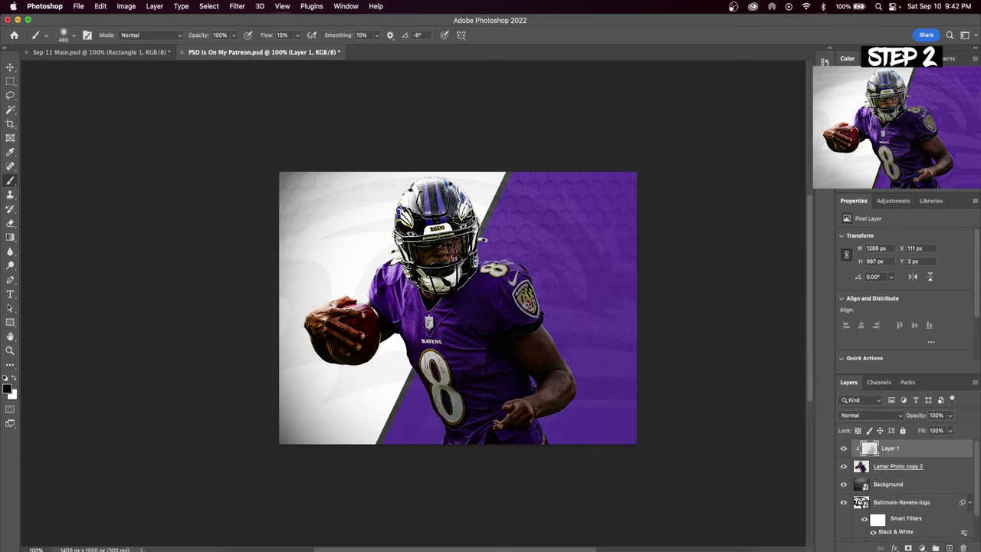
Add a second clipped layer above Layer 1 and paint a soft white highlight over the player's ball-side arm at 15% flow
{"action": "left_click", "coordinate": [949, 548]}
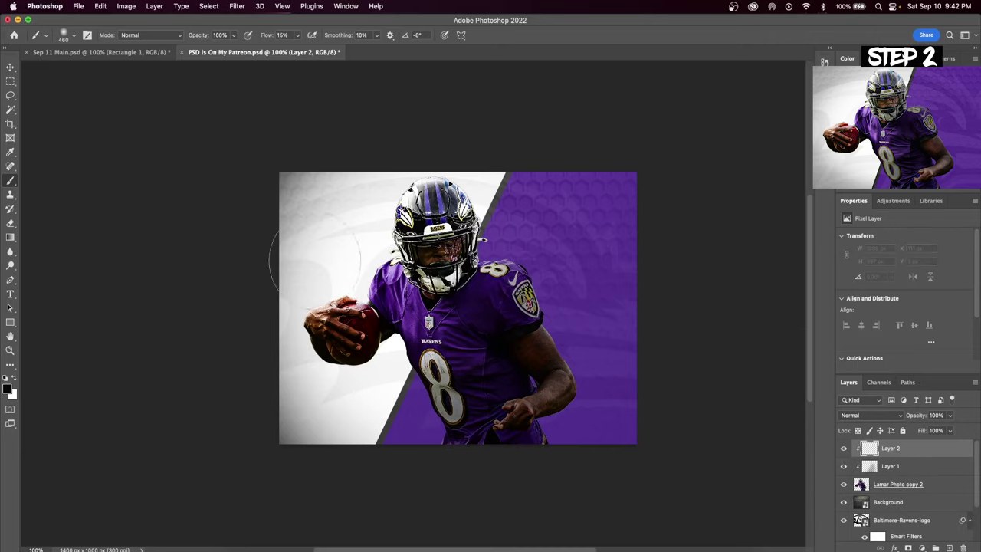
{"action": "left_click", "coordinate": [14, 377]}
{"action": "left_click", "coordinate": [335, 279]}
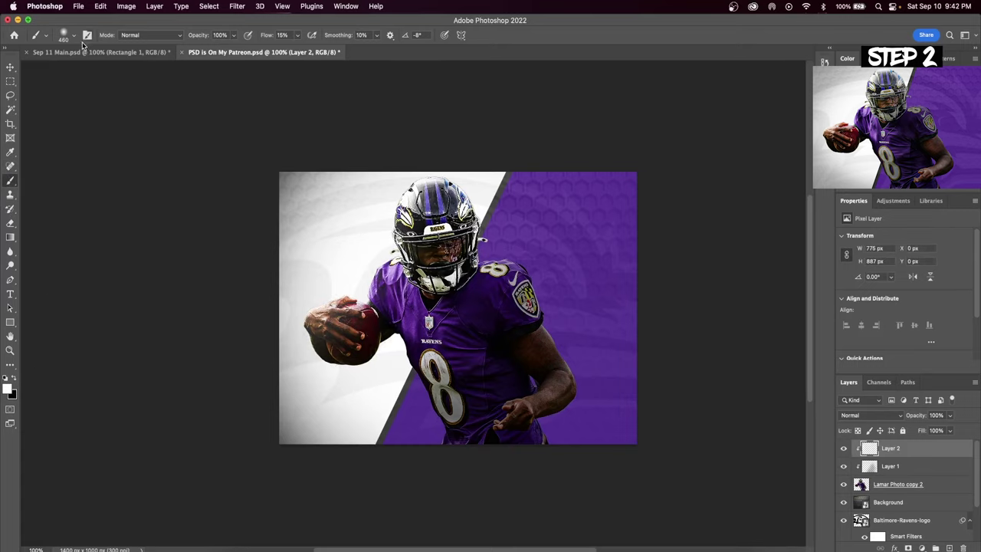
Reduce the brush flow to 5% and paint fainter white highlights over the player's helmet, chest and ball-side arm
{"action": "left_click_drag", "start_coordinate": [298, 49], "coordinate": [292, 49]}
{"action": "left_click", "coordinate": [396, 317]}
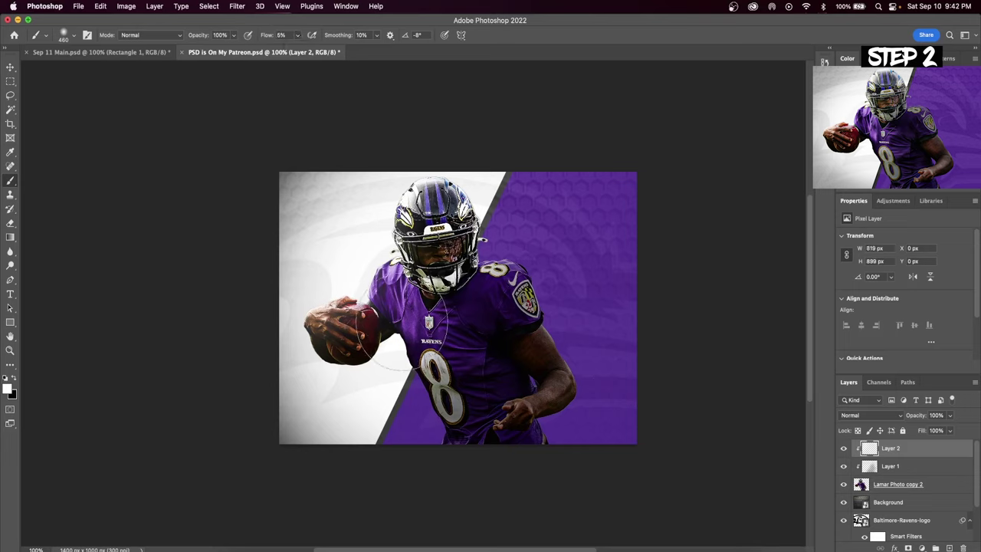
{"action": "left_click", "coordinate": [451, 227]}
{"action": "left_click", "coordinate": [476, 243]}
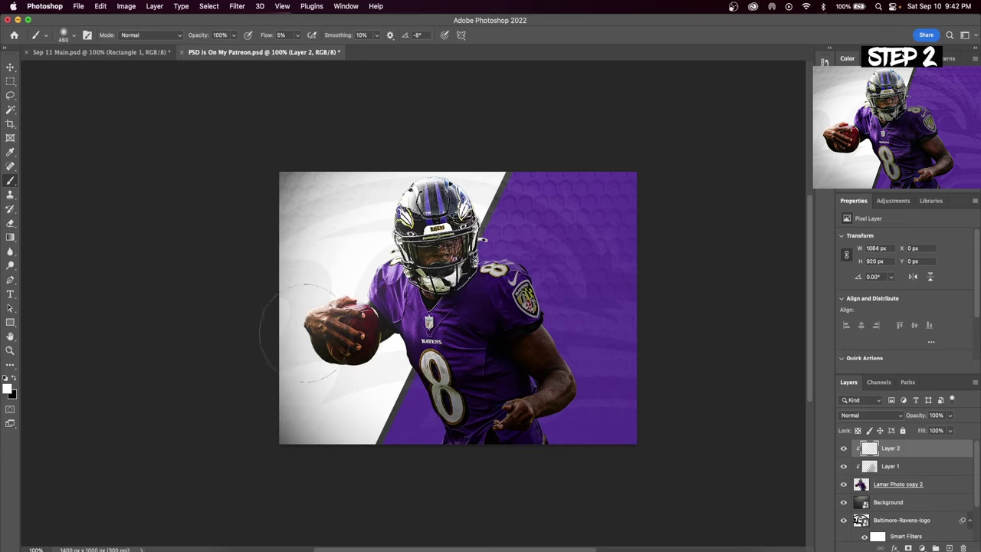
{"action": "mouse_move", "coordinate": [315, 351]}
{"action": "left_mouse_down"}
{"action": "mouse_move", "coordinate": [380, 419]}
{"action": "mouse_move", "coordinate": [369, 388]}
{"action": "mouse_move", "coordinate": [451, 395]}
{"action": "mouse_move", "coordinate": [579, 365]}
{"action": "mouse_move", "coordinate": [663, 322]}
{"action": "left_mouse_up"}
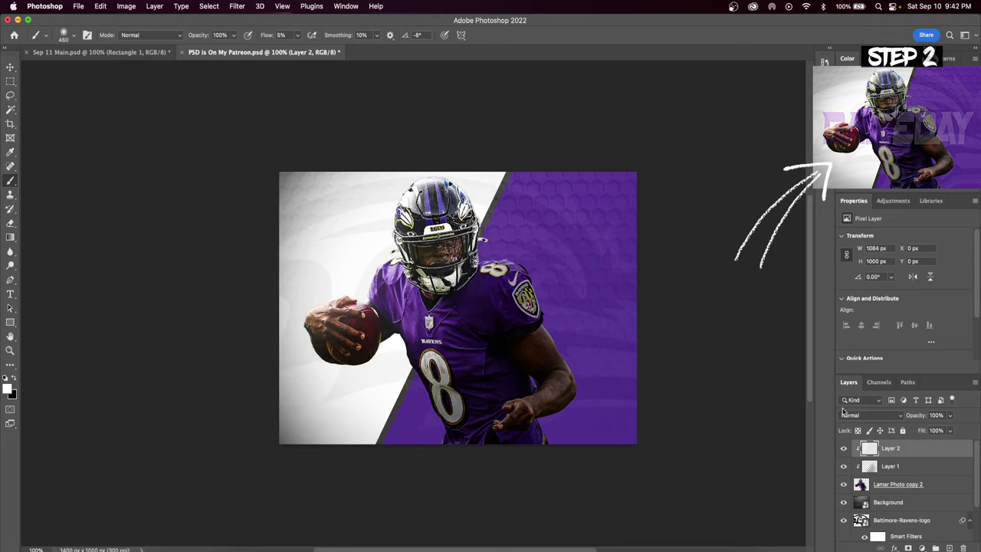
Compare the player photo with the Layer 1 and Layer 2 shading hidden and shown
{"action": "left_click", "coordinate": [846, 466]}
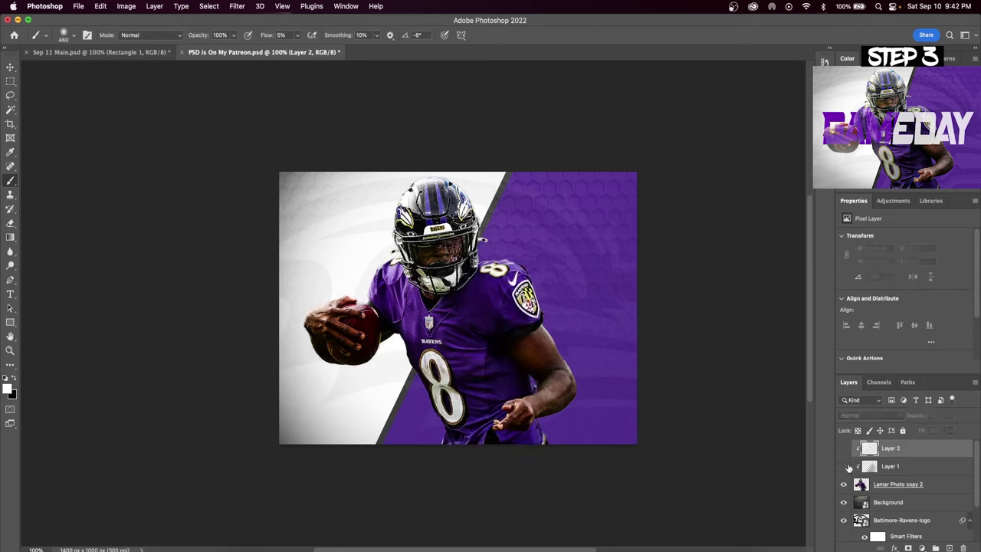
{"action": "left_click", "coordinate": [843, 465]}
{"action": "left_click", "coordinate": [844, 448]}
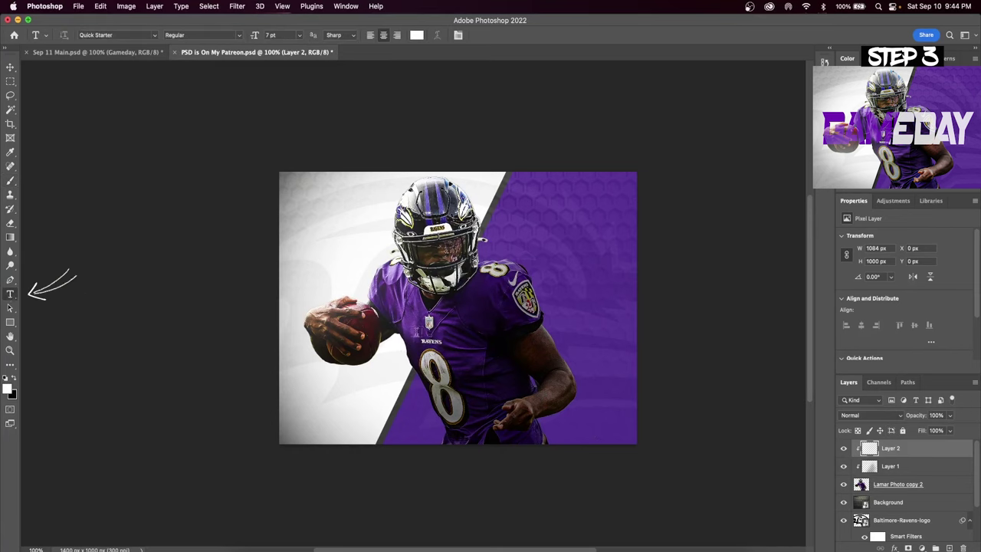
Add the white text GAMEDAY over the player's chest in the Quick Starter font at 7 pt
{"action": "left_click", "coordinate": [418, 335]}
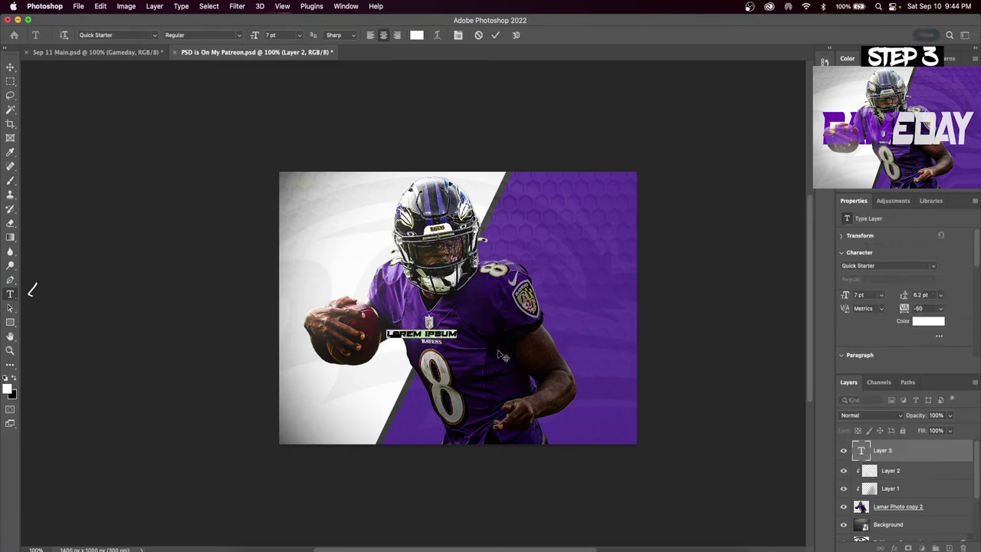
{"action": "type", "text": "G"}
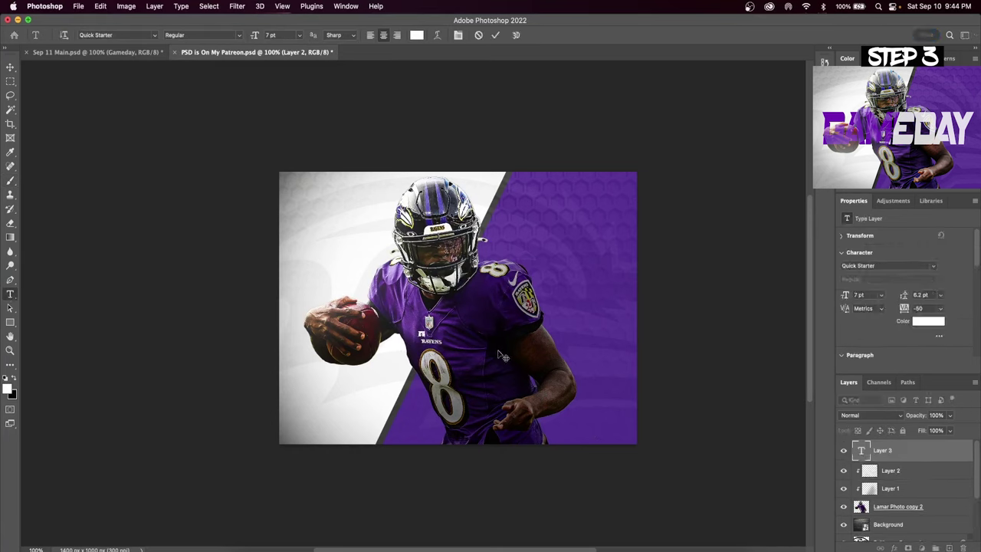
{"action": "type", "text": "AMEDA"}
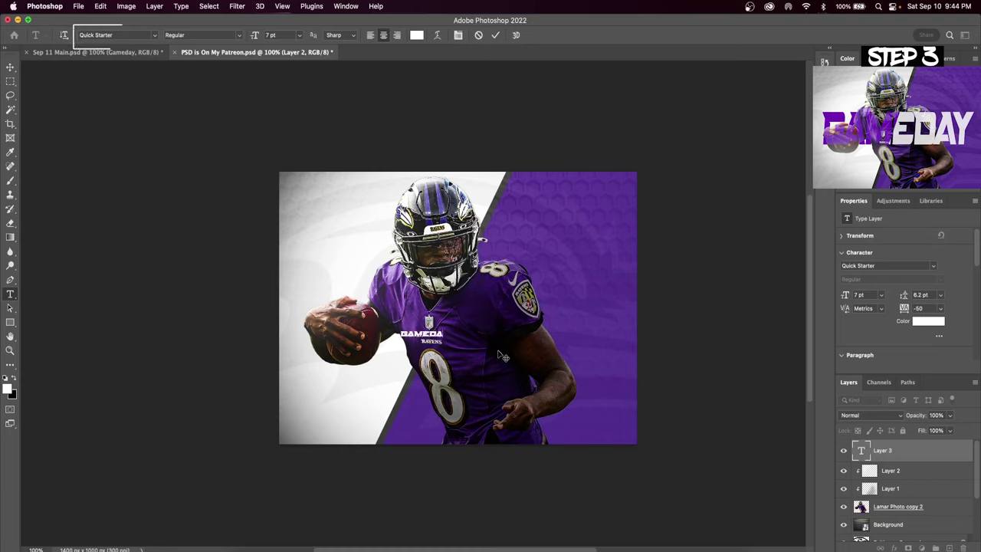
{"action": "type", "text": "Y"}
Scale the GAMEDAY text to about 707% and center it horizontally across the player at about Y 508.5 px
{"action": "left_click", "coordinate": [10, 67]}
{"action": "left_click_drag", "start_coordinate": [446, 329], "coordinate": [761, 280]}
{"action": "left_click_drag", "start_coordinate": [661, 320], "coordinate": [627, 309]}
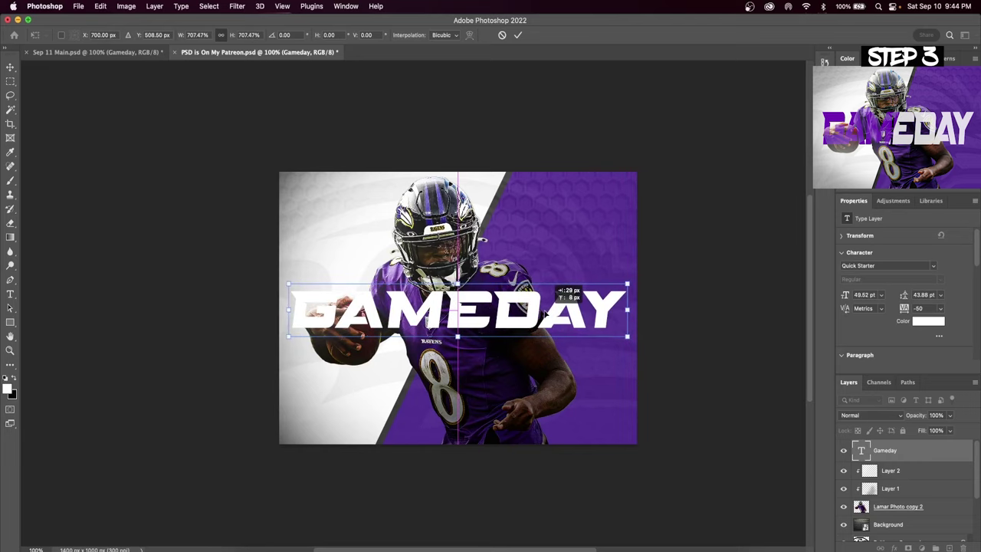
{"action": "left_click", "coordinate": [517, 37]}
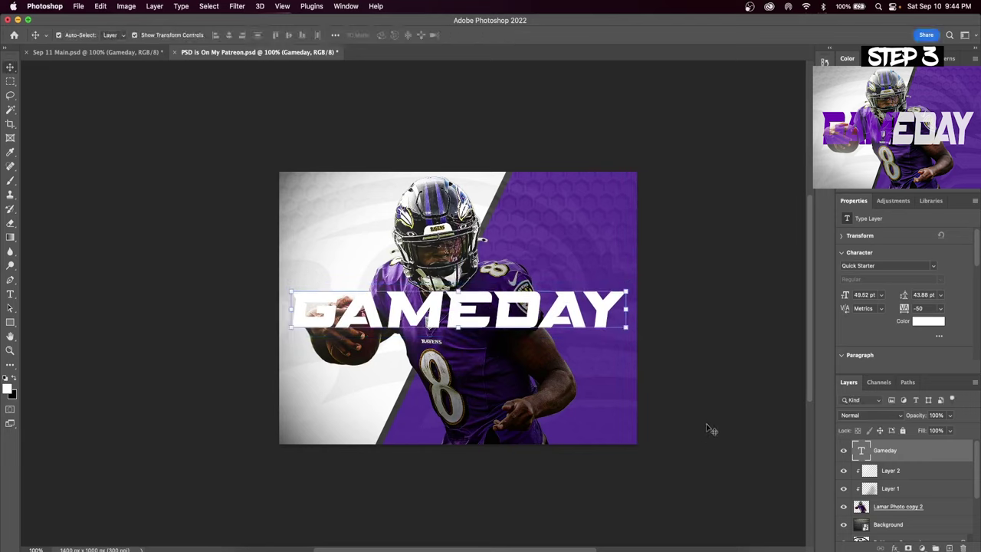
Convert the GAMEDAY text to a smart object and distort it taller, to about 1332 by 202 px
{"action": "right_click", "coordinate": [924, 454]}
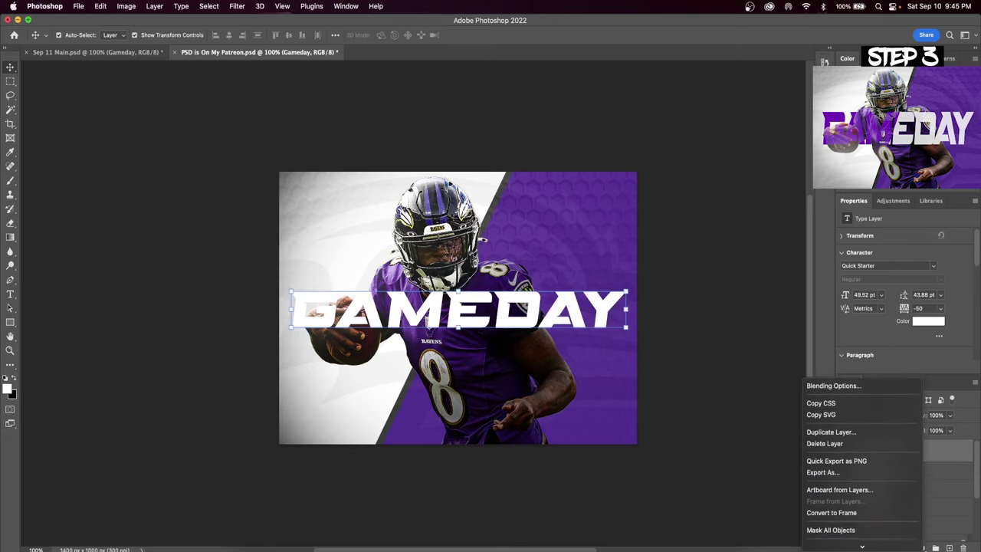
{"action": "left_click", "coordinate": [849, 454]}
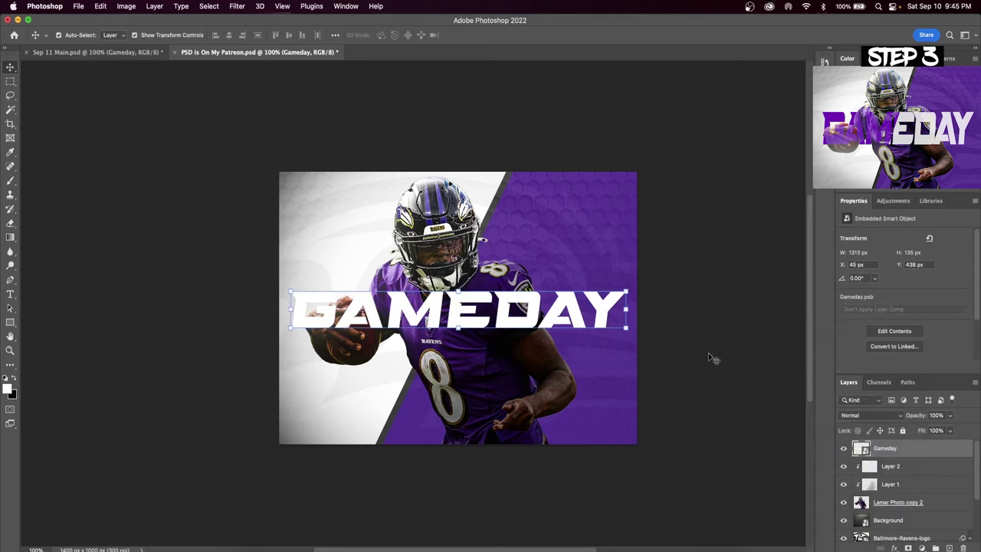
{"action": "key", "text": "super+t"}
{"action": "right_click", "coordinate": [560, 301]}
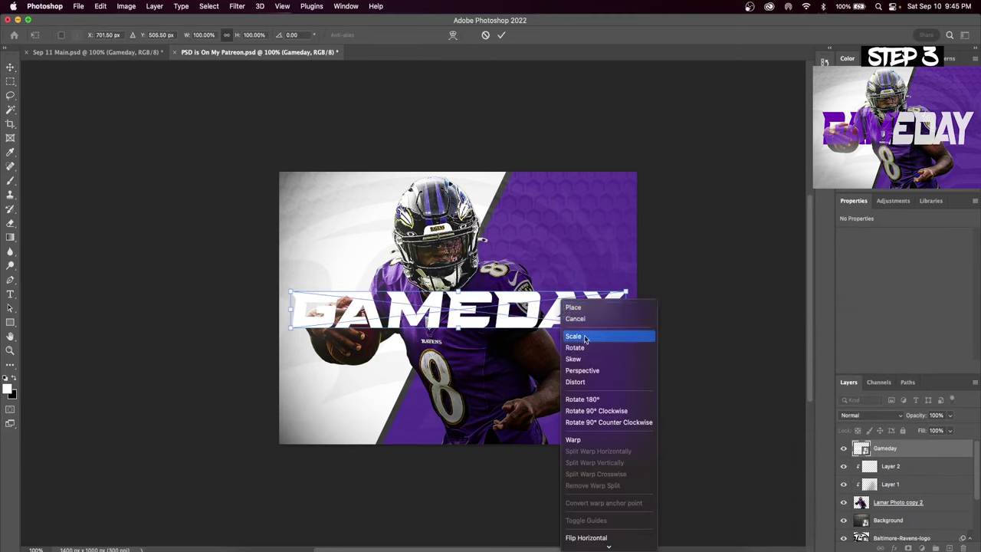
{"action": "left_click", "coordinate": [589, 383]}
{"action": "left_click_drag", "start_coordinate": [459, 291], "coordinate": [459, 274]}
{"action": "key", "text": "Return"}
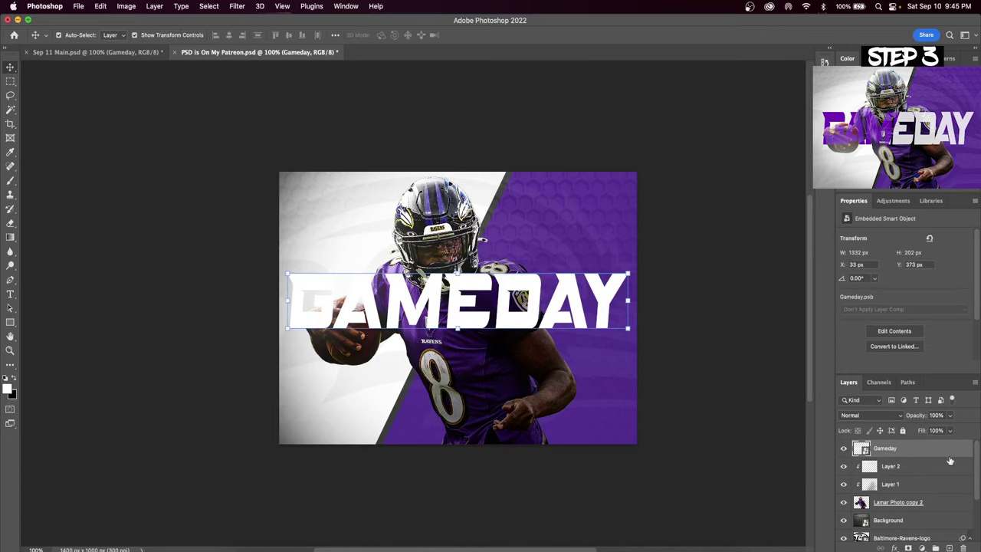
Duplicate the GAMEDAY smart object as a copy above the original
{"action": "right_click", "coordinate": [919, 454]}
{"action": "left_click", "coordinate": [851, 473]}
{"action": "key", "text": "Return"}
Colorize the GAMEDAY copy deep purple with a Hue/Saturation adjustment, raising the saturation and lowering the lightness
{"action": "left_click", "coordinate": [126, 6]}
{"action": "mouse_move", "coordinate": [154, 37]}
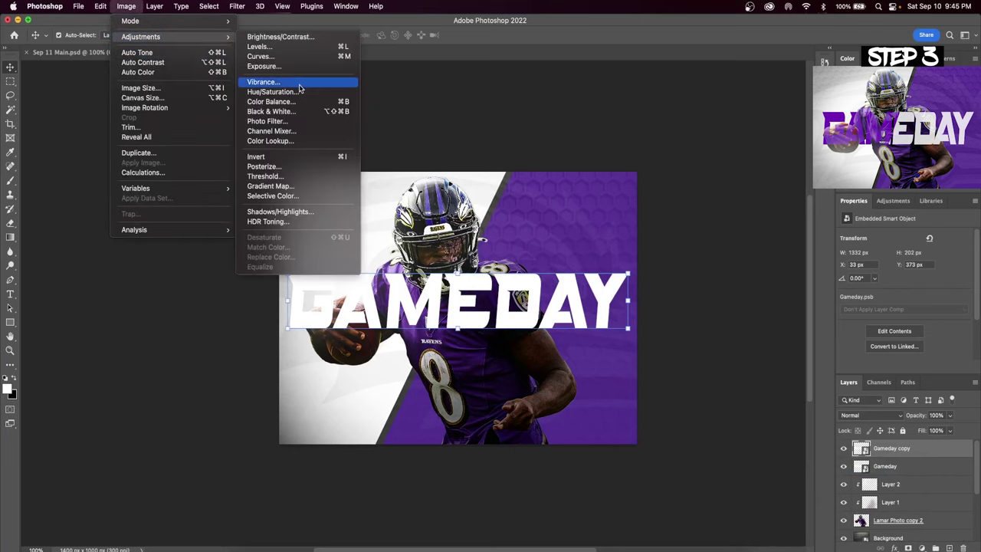
{"action": "left_click", "coordinate": [306, 94]}
{"action": "left_click", "coordinate": [889, 292]}
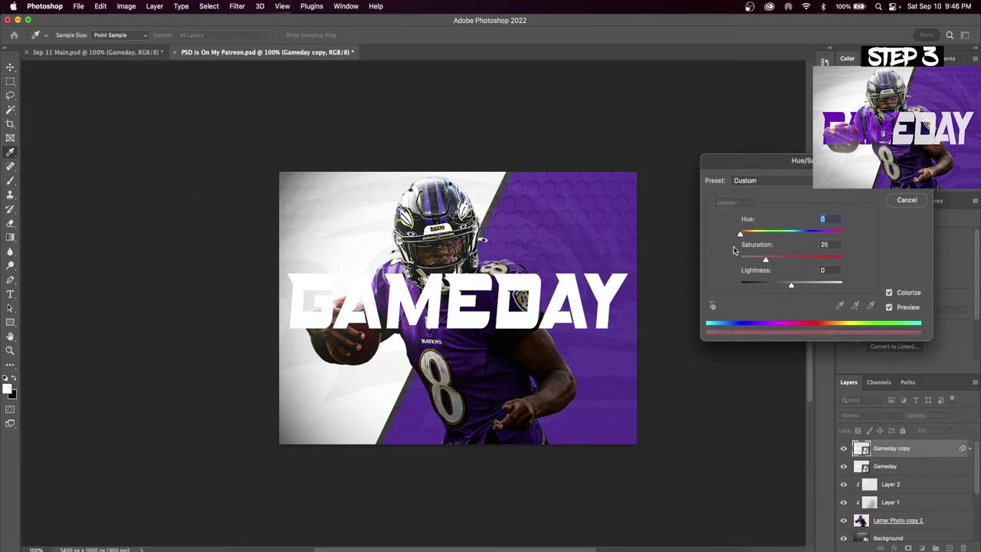
{"action": "left_click_drag", "start_coordinate": [792, 285], "coordinate": [814, 285]}
{"action": "left_click_drag", "start_coordinate": [765, 260], "coordinate": [786, 260]}
{"action": "left_click_drag", "start_coordinate": [740, 234], "coordinate": [799, 234]}
{"action": "left_click_drag", "start_coordinate": [814, 285], "coordinate": [788, 285]}
{"action": "left_click_drag", "start_coordinate": [785, 260], "coordinate": [843, 260]}
{"action": "left_click_drag", "start_coordinate": [788, 286], "coordinate": [770, 285]}
{"action": "left_click_drag", "start_coordinate": [798, 233], "coordinate": [818, 234]}
{"action": "left_click_drag", "start_coordinate": [770, 285], "coordinate": [756, 284]}
{"action": "left_click_drag", "start_coordinate": [819, 233], "coordinate": [818, 235]}
{"action": "left_click", "coordinate": [906, 181]}
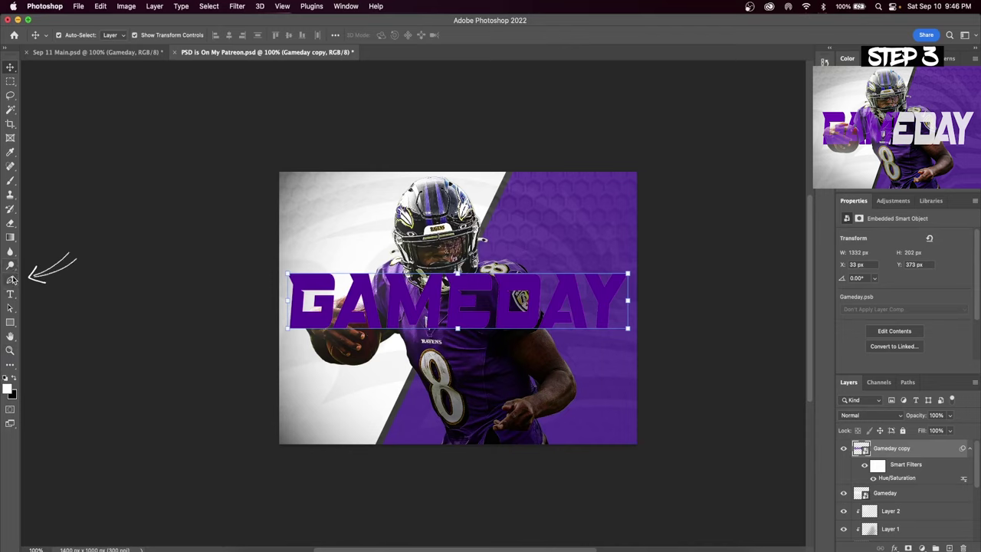
Draw a closed Pen path around the EDAY part of the text, following the background's diagonal edge on one side
{"action": "key", "text": "p"}
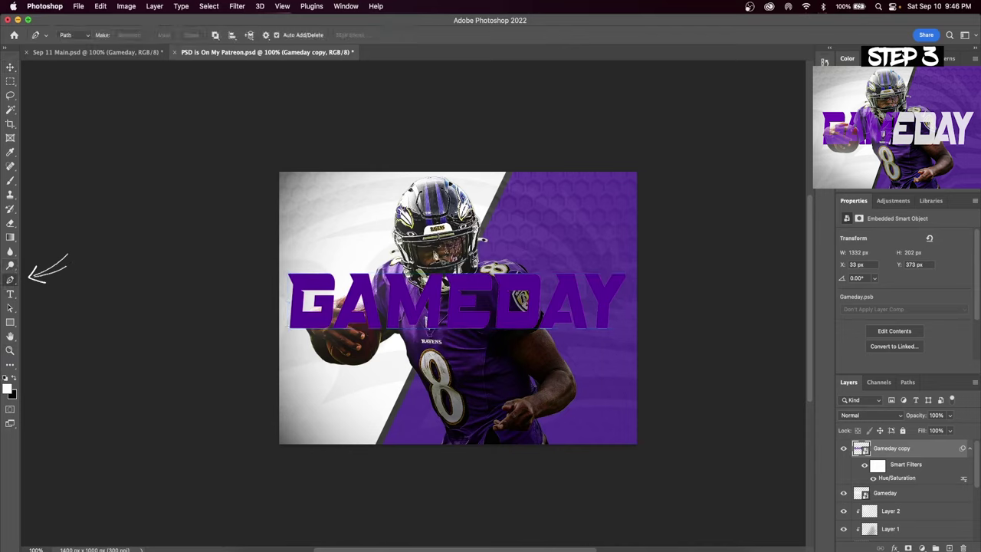
{"action": "left_click", "coordinate": [485, 232]}
{"action": "left_click", "coordinate": [414, 380]}
{"action": "left_click", "coordinate": [625, 345]}
{"action": "left_click", "coordinate": [640, 272]}
{"action": "left_click", "coordinate": [594, 244]}
{"action": "left_click", "coordinate": [505, 253]}
{"action": "left_click", "coordinate": [492, 237]}
{"action": "left_click", "coordinate": [485, 230]}
Turn the path into a selection, mask the purple GAMEDAY copy with it, and invert the mask
{"action": "right_click", "coordinate": [508, 316]}
{"action": "left_click", "coordinate": [536, 369]}
{"action": "left_click", "coordinate": [443, 213]}
{"action": "left_click", "coordinate": [907, 548]}
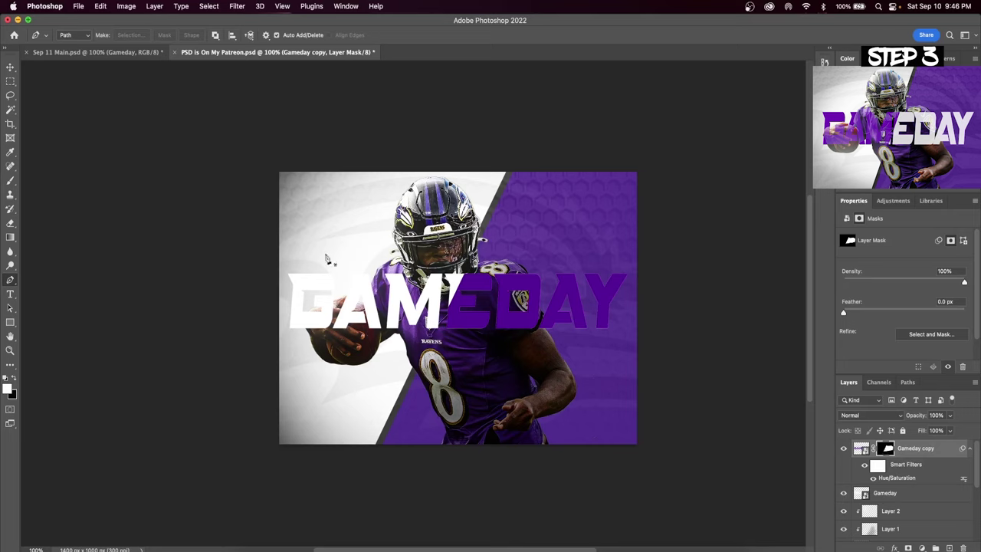
{"action": "left_click", "coordinate": [131, 6]}
{"action": "mouse_move", "coordinate": [153, 38]}
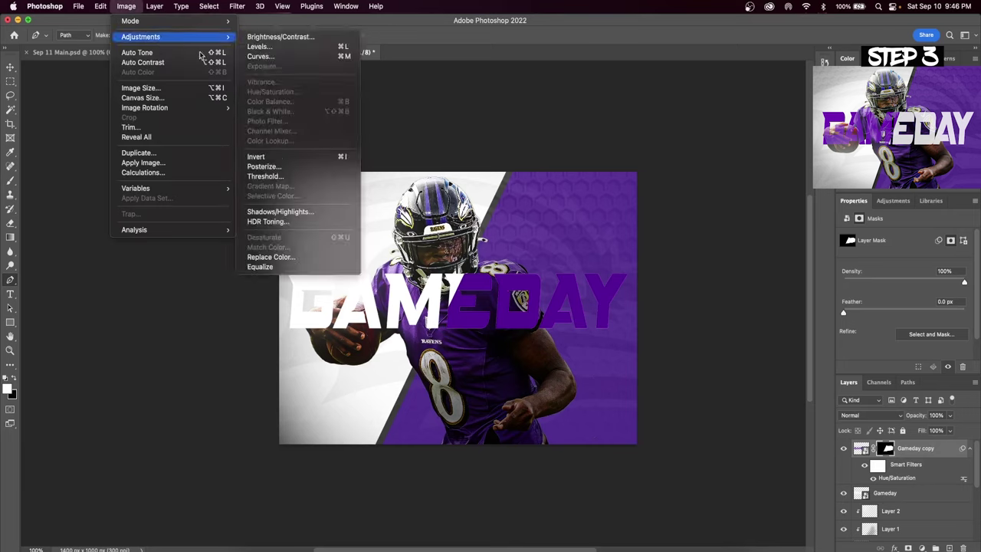
{"action": "left_click", "coordinate": [277, 158]}
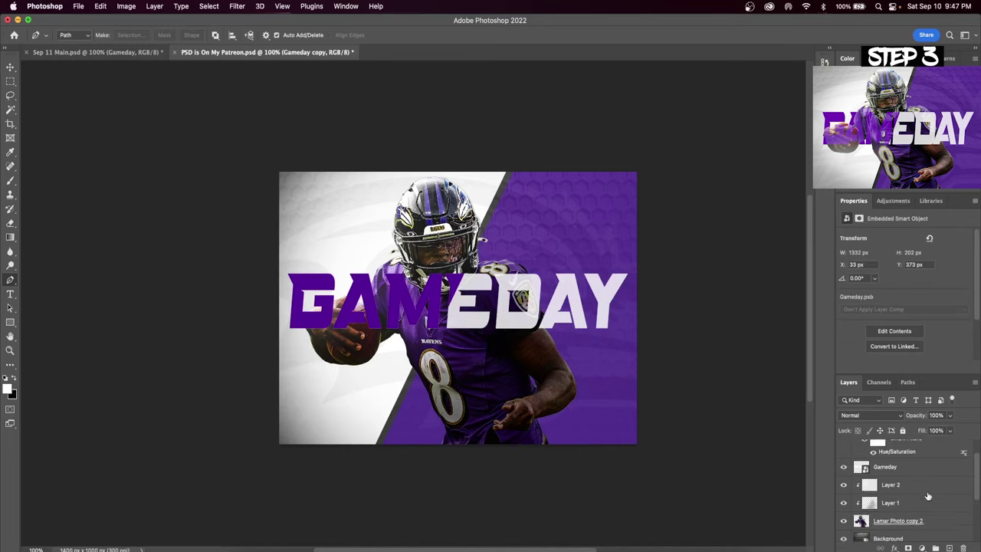
Duplicate the player photo layer and clip the Layer 1 and Layer 2 shading to the duplicate
{"action": "left_click", "coordinate": [933, 510]}
{"action": "right_click", "coordinate": [933, 509]}
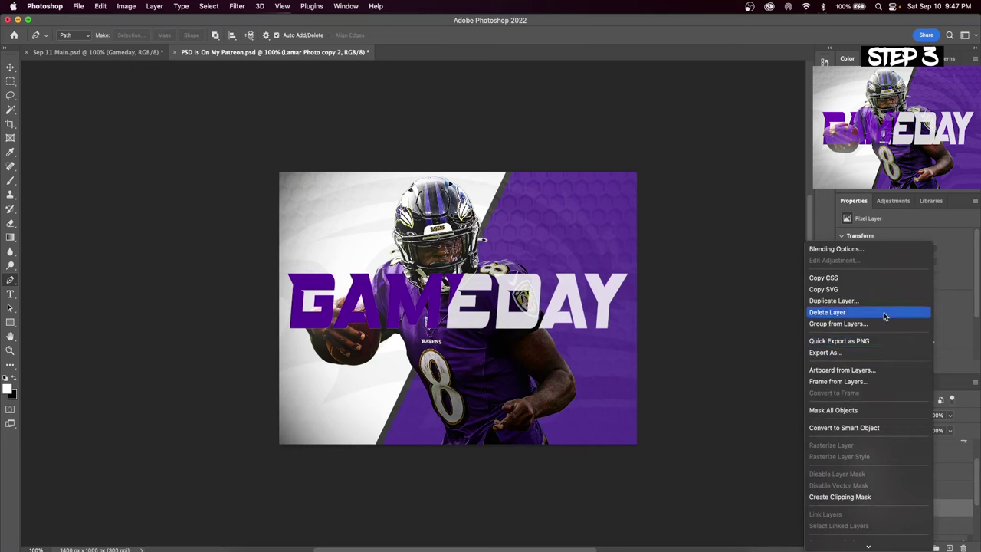
{"action": "left_click", "coordinate": [867, 300]}
{"action": "left_click", "coordinate": [479, 224]}
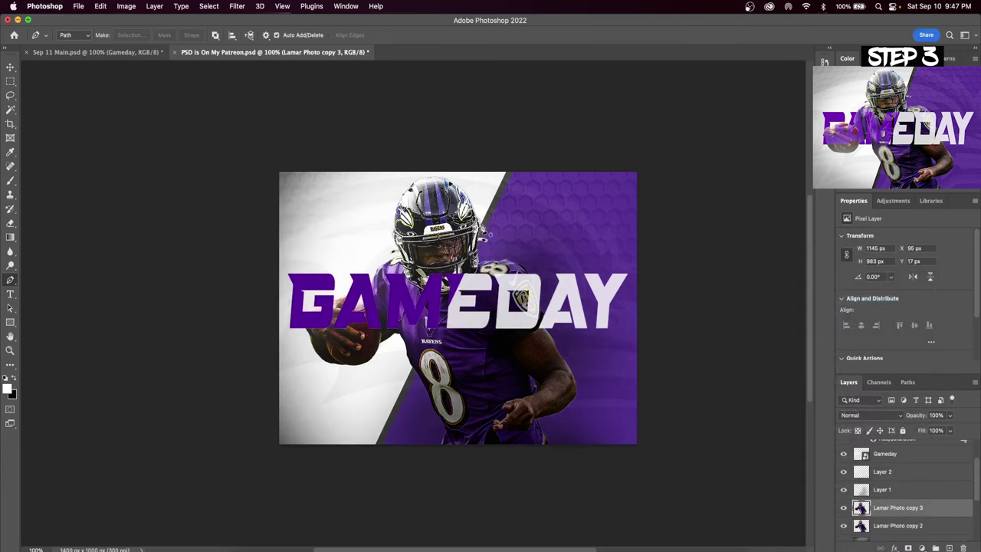
{"action": "left_click", "coordinate": [890, 473]}
{"action": "key", "text": "alt+super+g"}
{"action": "left_click", "coordinate": [898, 488]}
{"action": "key", "text": "alt+super+g"}
Move the original player photo layer above the GAMEDAY layers and set its blend mode to Lighten
{"action": "left_click_drag", "start_coordinate": [943, 526], "coordinate": [908, 448]}
{"action": "left_click", "coordinate": [871, 415]}
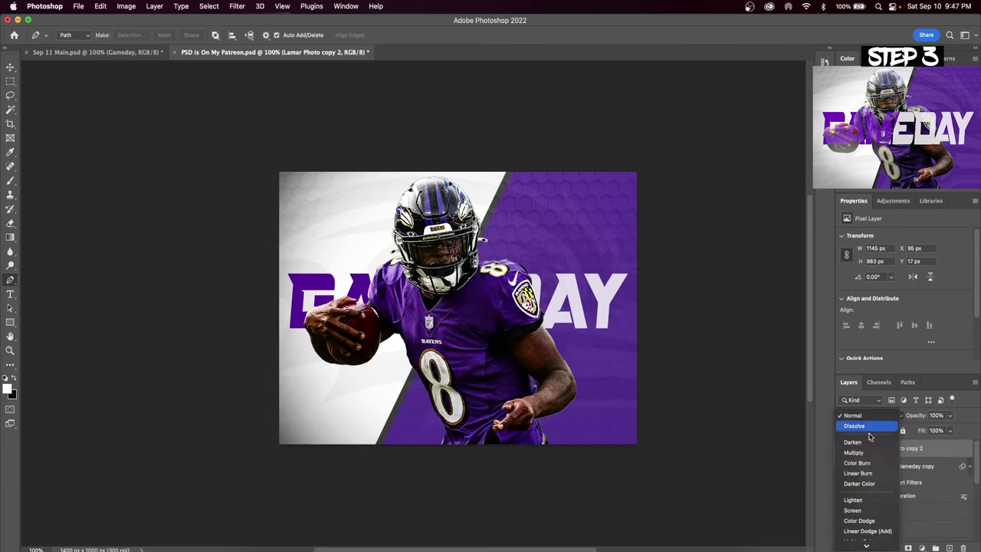
{"action": "left_click", "coordinate": [862, 503]}
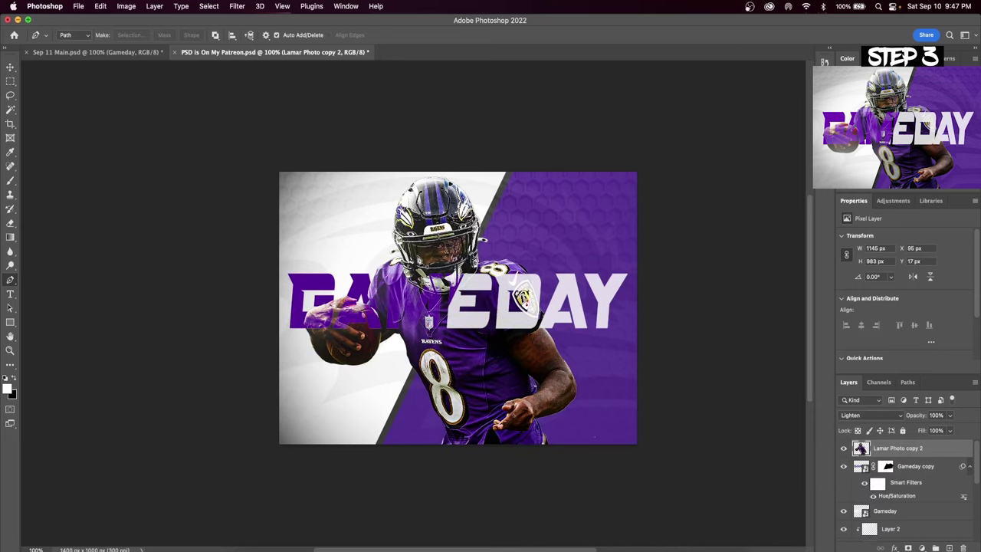
{"action": "left_click", "coordinate": [845, 449]}
{"action": "left_click", "coordinate": [844, 449]}
{"action": "left_click", "coordinate": [843, 449]}
{"action": "left_click", "coordinate": [843, 449]}
Add a layer mask to the Lighten player photo and brush out its brightening over the jersey and arm below the text
{"action": "left_click", "coordinate": [909, 548]}
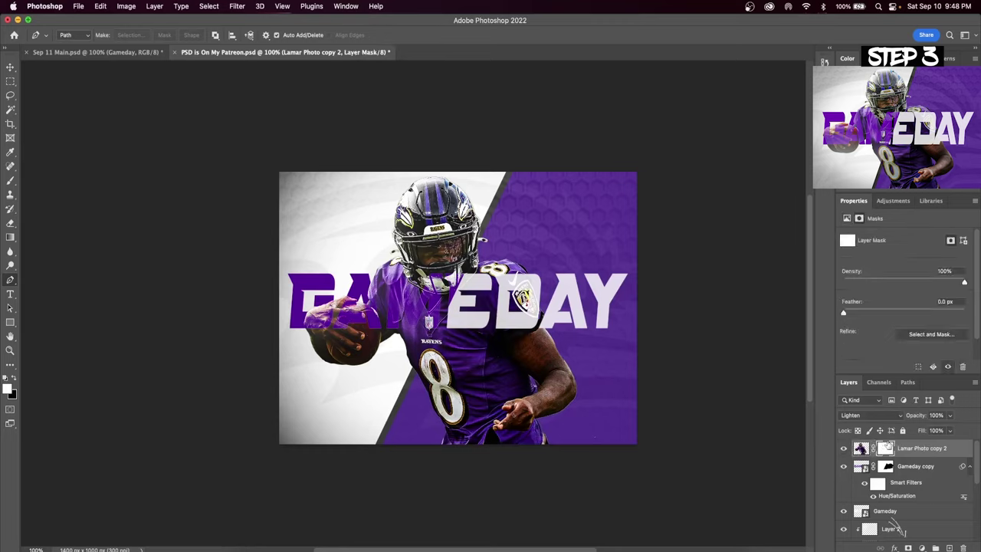
{"action": "left_click", "coordinate": [10, 181]}
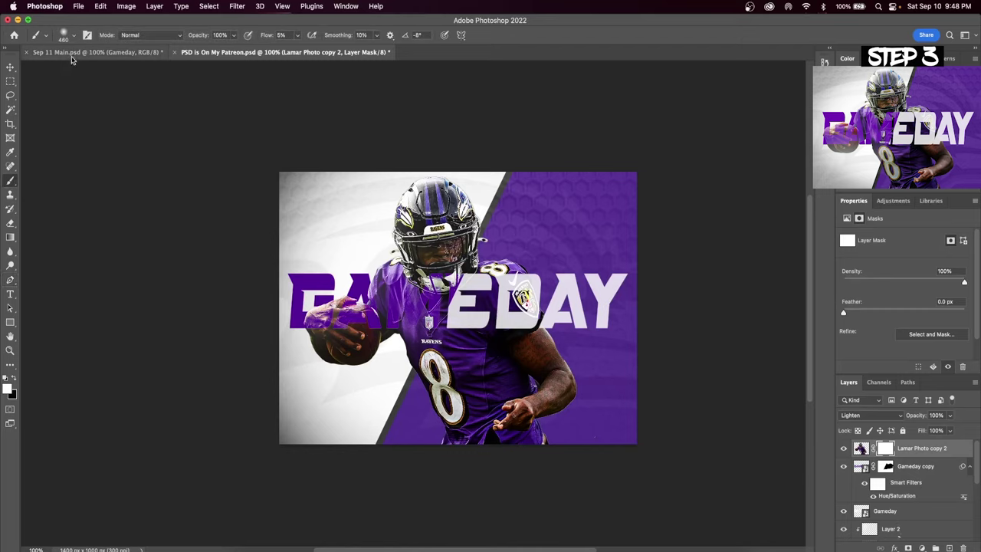
{"action": "left_click", "coordinate": [74, 34]}
{"action": "left_click", "coordinate": [64, 36]}
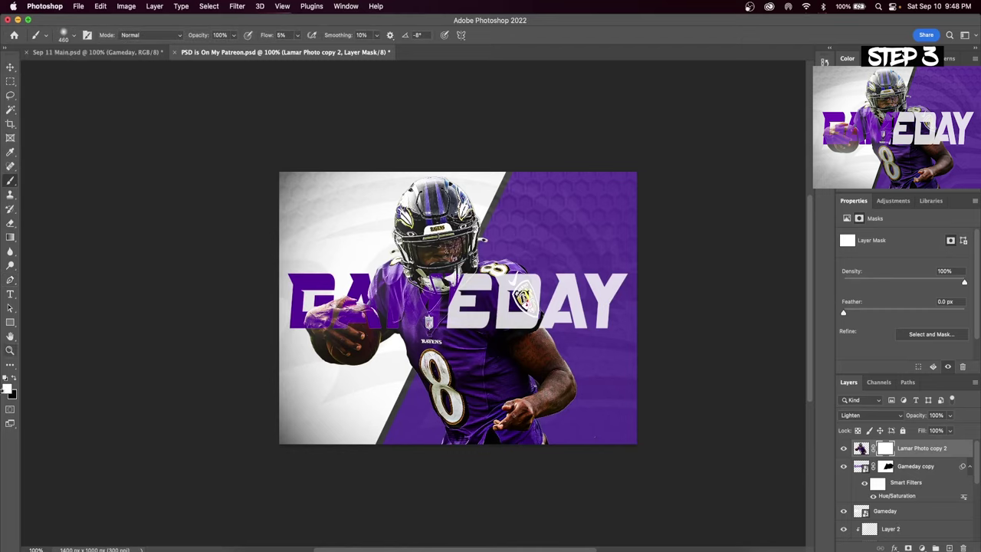
{"action": "mouse_move", "coordinate": [539, 401]}
{"action": "left_mouse_down"}
{"action": "mouse_move", "coordinate": [532, 420]}
{"action": "mouse_move", "coordinate": [573, 349]}
{"action": "mouse_move", "coordinate": [521, 317]}
{"action": "mouse_move", "coordinate": [554, 463]}
{"action": "mouse_move", "coordinate": [469, 397]}
{"action": "left_mouse_up"}
{"action": "left_click", "coordinate": [298, 35]}
{"action": "left_click", "coordinate": [320, 48]}
Draw a black rectangle about 175 by 66 px below the football and skew it horizontally by about -12.2°
{"action": "key", "text": "u"}
{"action": "left_click_drag", "start_coordinate": [294, 377], "coordinate": [351, 396]}
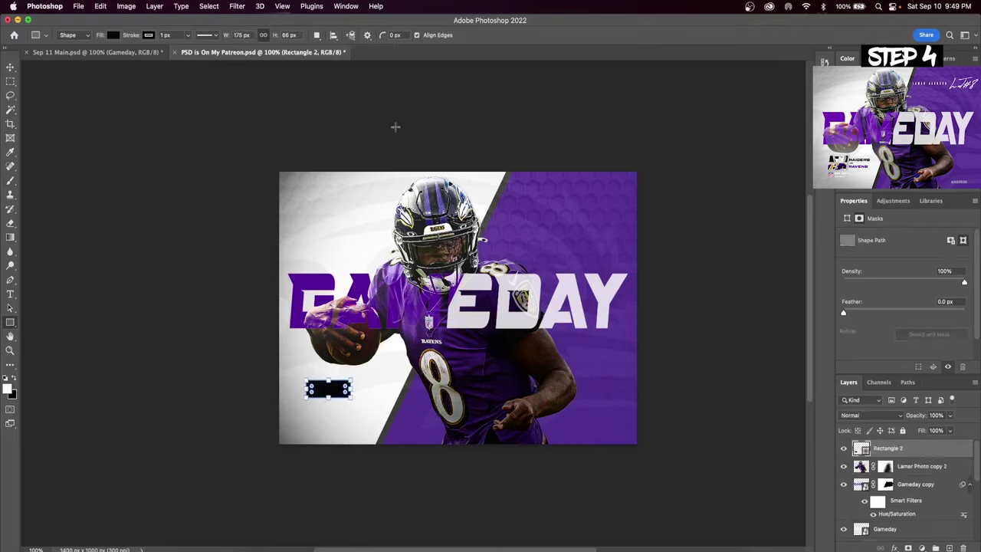
{"action": "left_click", "coordinate": [11, 66]}
{"action": "key", "text": "super+t"}
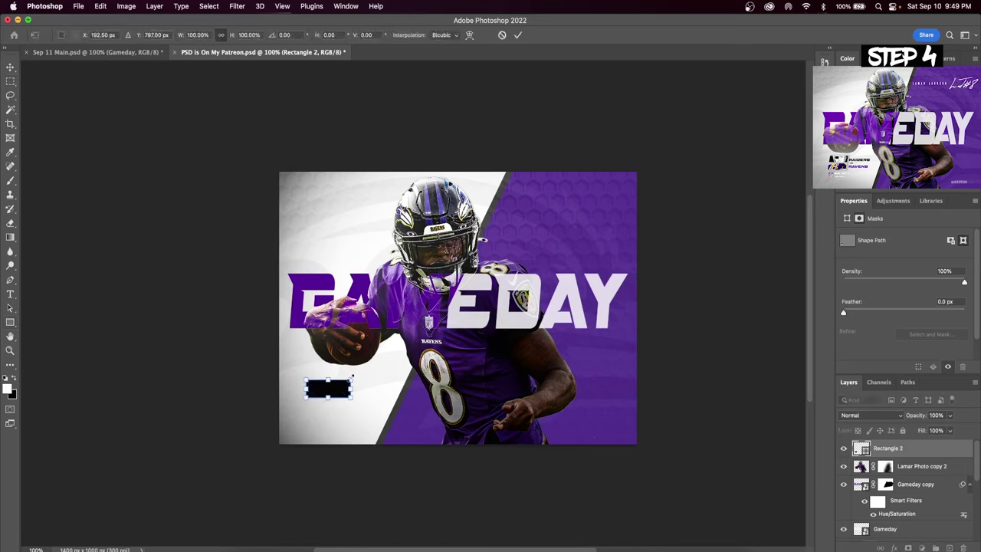
{"action": "right_click", "coordinate": [330, 390]}
{"action": "left_click", "coordinate": [359, 338]}
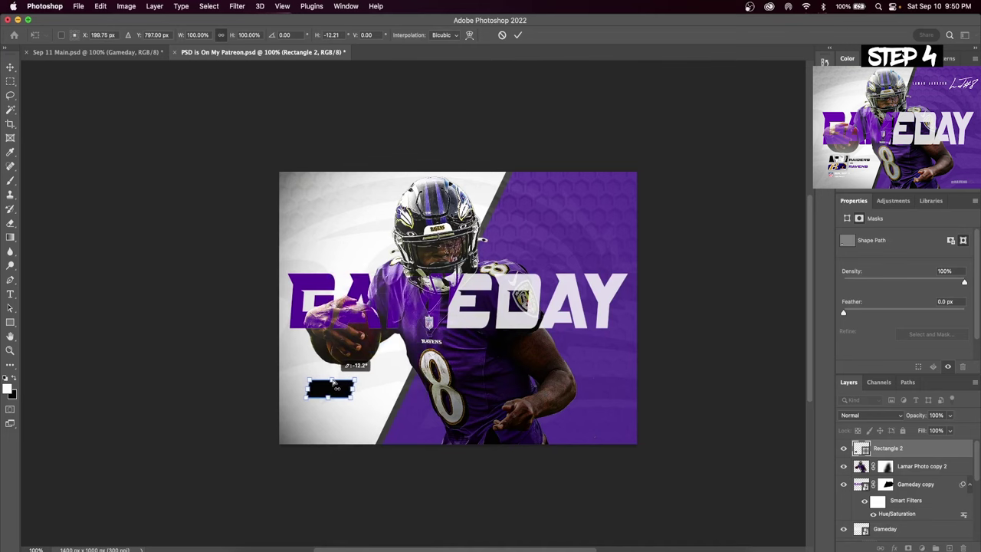
{"action": "left_click", "coordinate": [518, 34]}
Duplicate the skewed rectangle directly below the original and shift both shapes about 40 px up and 10 px left
{"action": "right_click", "coordinate": [889, 447]}
{"action": "left_click", "coordinate": [852, 416]}
{"action": "left_click_drag", "start_coordinate": [345, 387], "coordinate": [348, 413]}
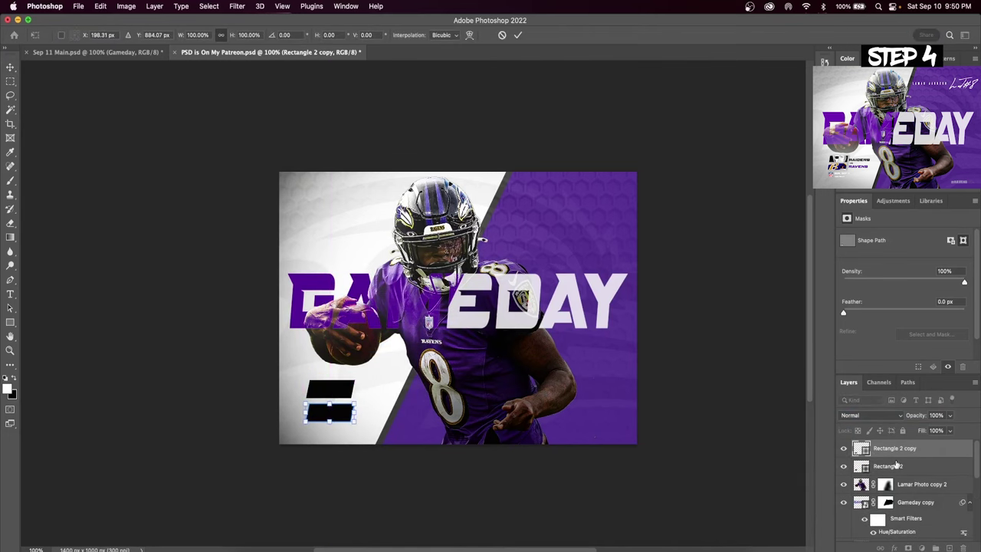
{"action": "left_click", "coordinate": [899, 465], "text": "shift"}
{"action": "key", "text": "shift+Up"}
{"action": "key", "text": "shift+Up"}
{"action": "key", "text": "shift+Up"}
{"action": "key", "text": "shift+Up"}
{"action": "key", "text": "shift+Left"}
Place the Baltimore-Ravens-logo file, scale it to about 2.61%, and clip it inside the lower rectangle
{"action": "key", "text": "super+Tab"}
{"action": "left_click_drag", "start_coordinate": [321, 205], "coordinate": [367, 393]}
{"action": "left_click_drag", "start_coordinate": [637, 202], "coordinate": [394, 345]}
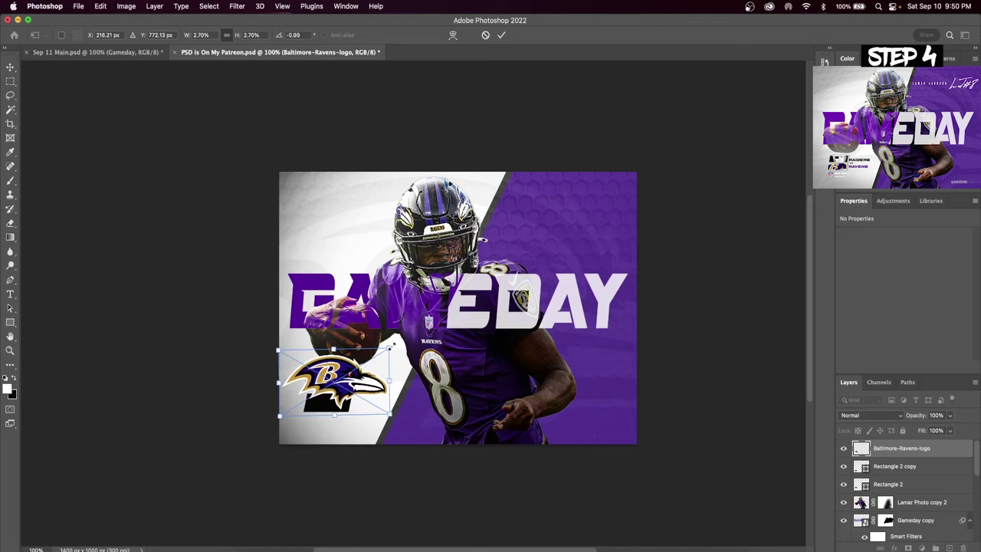
{"action": "key", "text": "Return"}
{"action": "left_click_drag", "start_coordinate": [367, 382], "coordinate": [413, 350]}
{"action": "left_click_drag", "start_coordinate": [397, 379], "coordinate": [375, 383]}
{"action": "left_click_drag", "start_coordinate": [363, 397], "coordinate": [368, 392]}
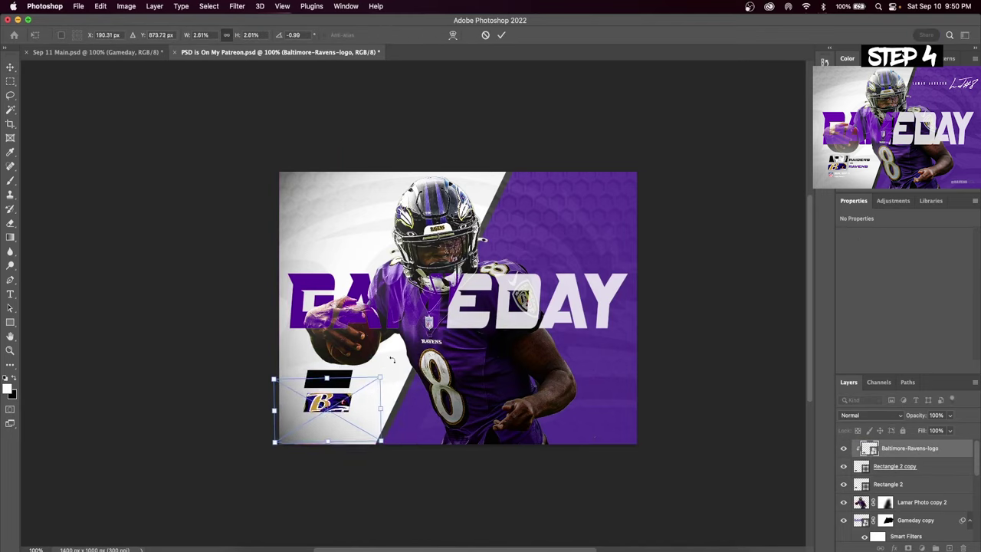
{"action": "left_click", "coordinate": [500, 35]}
Add a 2 px white inside stroke to the lower rectangle holding the Ravens logo
{"action": "left_click", "coordinate": [894, 466]}
{"action": "left_click", "coordinate": [894, 547]}
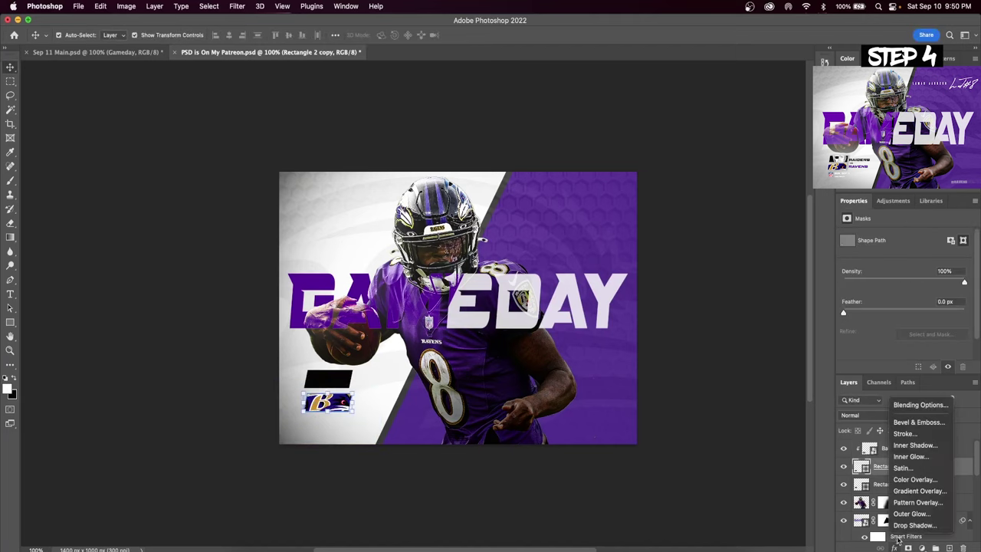
{"action": "left_click", "coordinate": [905, 434]}
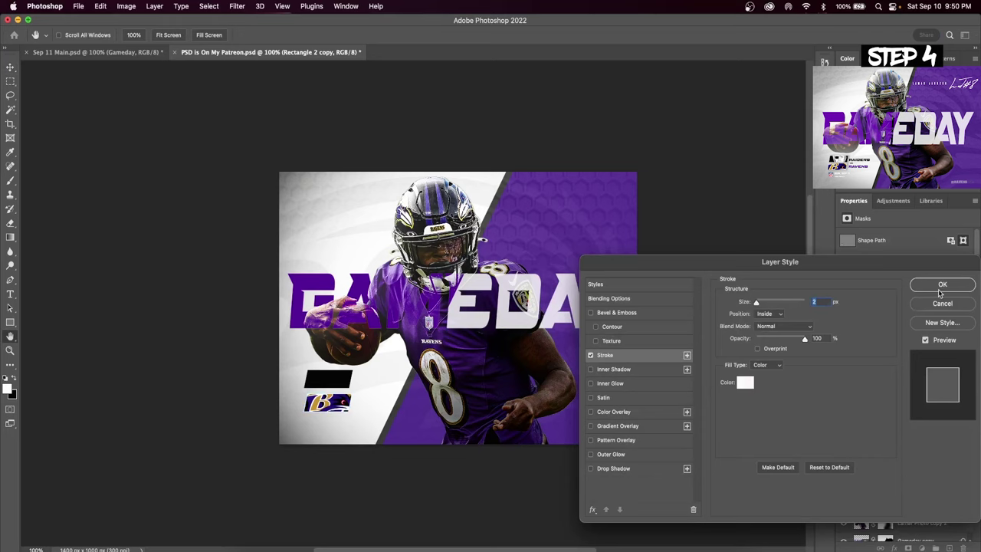
{"action": "left_click", "coordinate": [941, 286]}
Place the Las-Vegas-Raiders-Logo file clipped to the upper rectangle and scale it down to fit inside
{"action": "left_click", "coordinate": [334, 374]}
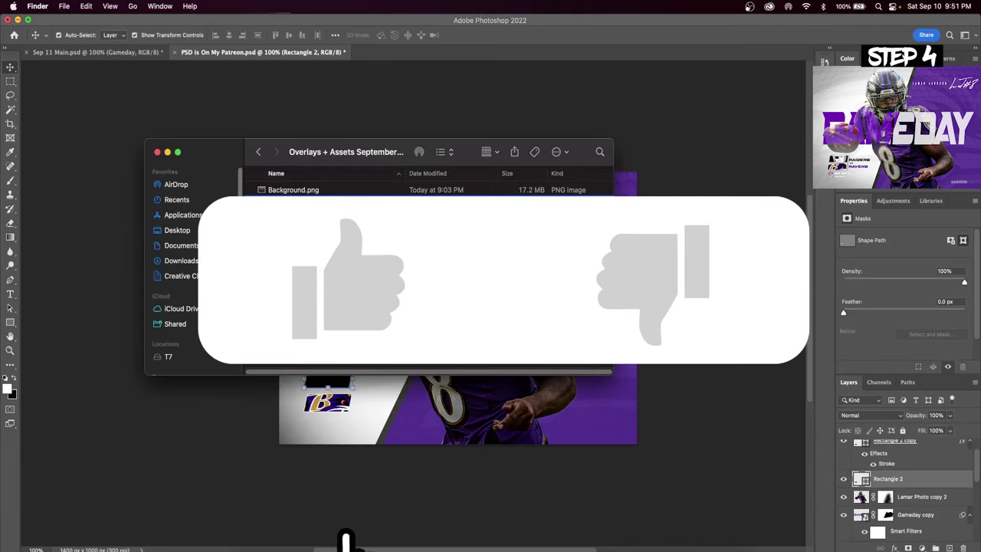
{"action": "left_click_drag", "start_coordinate": [321, 230], "coordinate": [458, 307]}
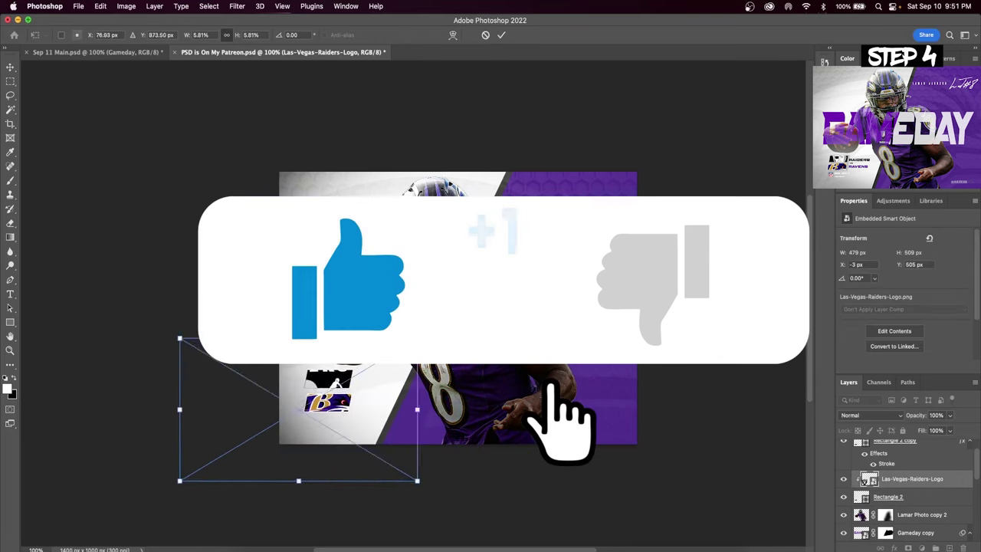
{"action": "left_click_drag", "start_coordinate": [418, 339], "coordinate": [349, 368]}
{"action": "left_click", "coordinate": [501, 35]}
{"action": "left_click", "coordinate": [428, 450]}
Add a Stroke layer style to the upper rectangle holding the Raiders logo
{"action": "scroll", "coordinate": [908, 483], "scroll_direction": "up", "scroll_amount": 2}
{"action": "scroll", "coordinate": [917, 488], "scroll_direction": "down", "scroll_amount": 1}
{"action": "left_click", "coordinate": [908, 510]}
{"action": "left_click", "coordinate": [893, 547]}
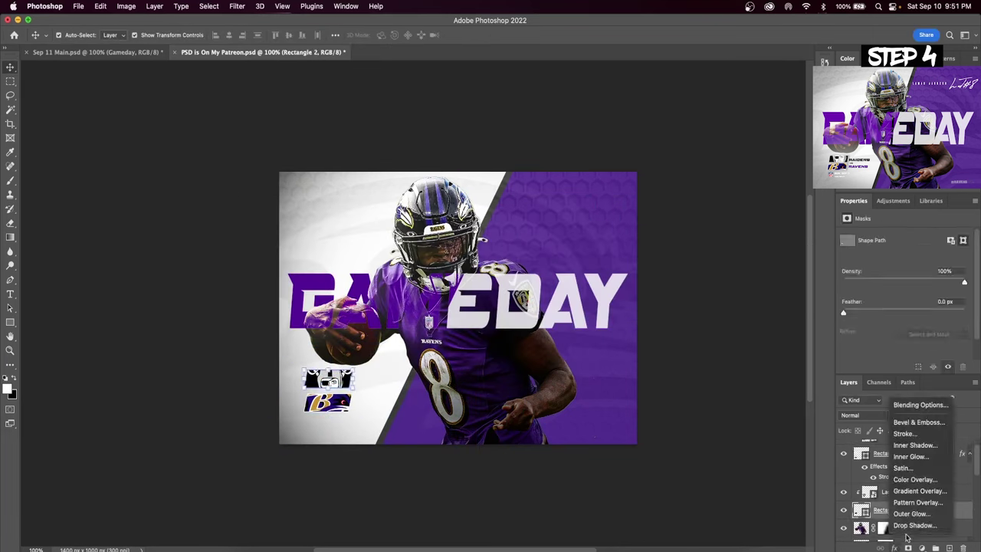
{"action": "left_click", "coordinate": [920, 435]}
{"action": "left_click", "coordinate": [942, 285]}
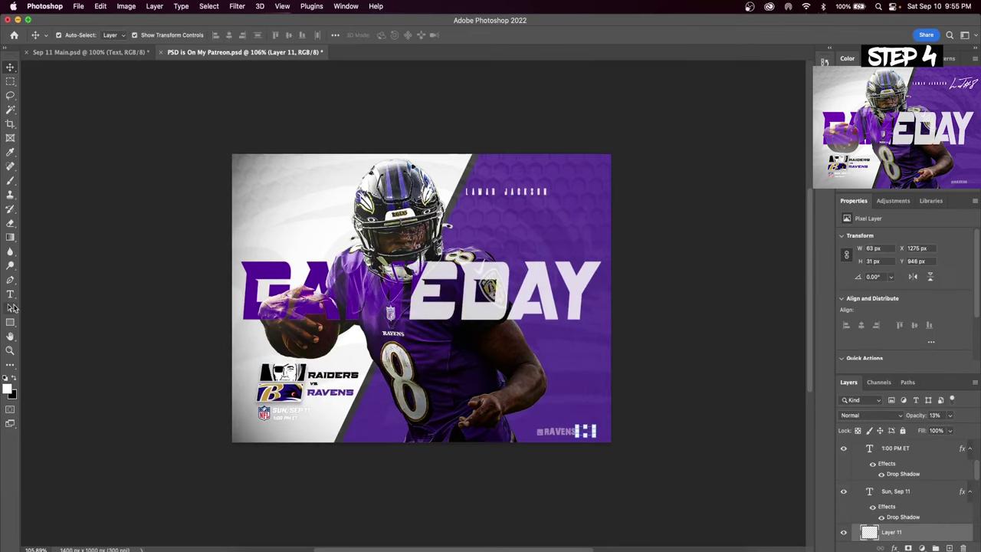
Select all of the player-name text on the purple side and open its detailed character settings
{"action": "key", "text": "t"}
{"action": "left_click", "coordinate": [488, 192]}
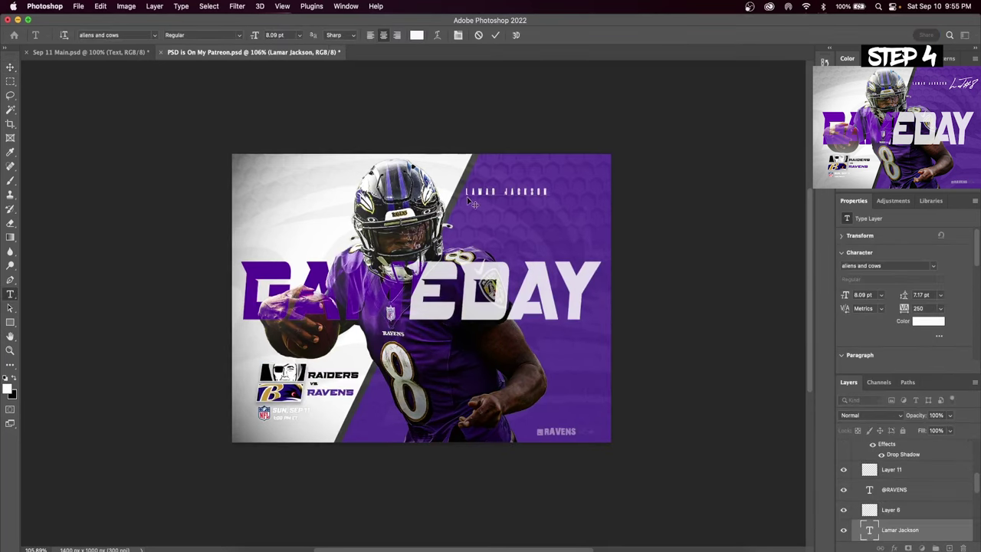
{"action": "left_click_drag", "start_coordinate": [464, 191], "coordinate": [571, 203]}
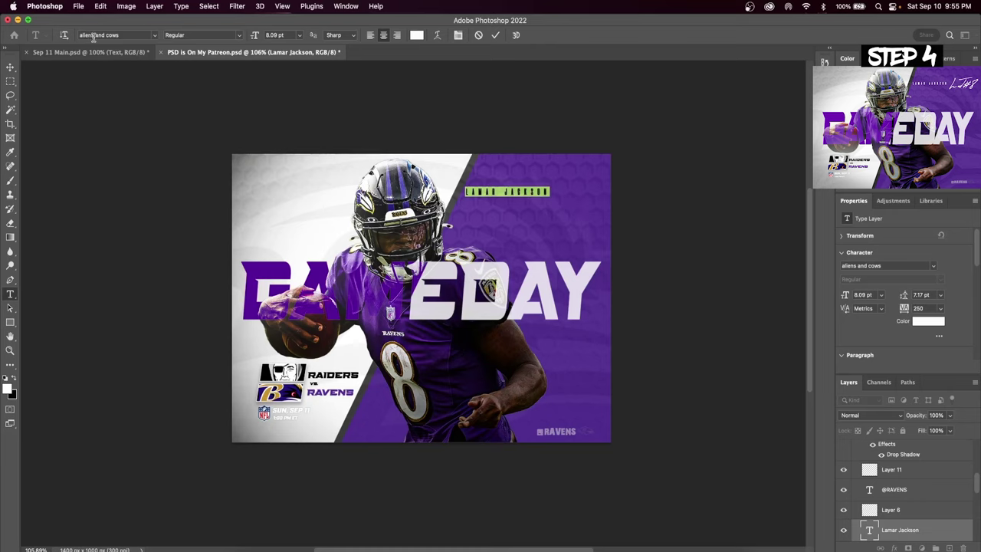
{"action": "left_click", "coordinate": [346, 7]}
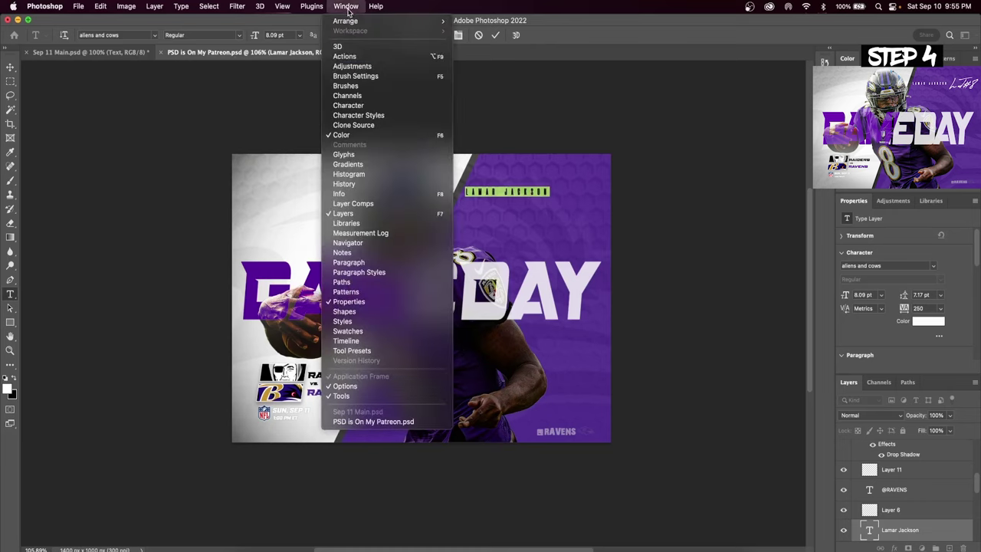
{"action": "left_click", "coordinate": [373, 105]}
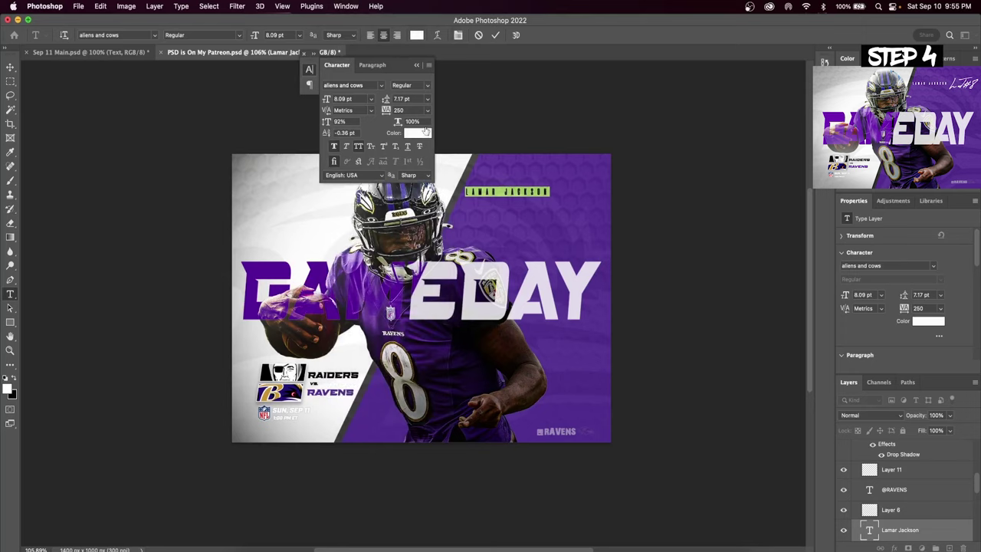
Try tracking values of 200 and 400 on the selected player-name text
{"action": "left_click", "coordinate": [428, 112]}
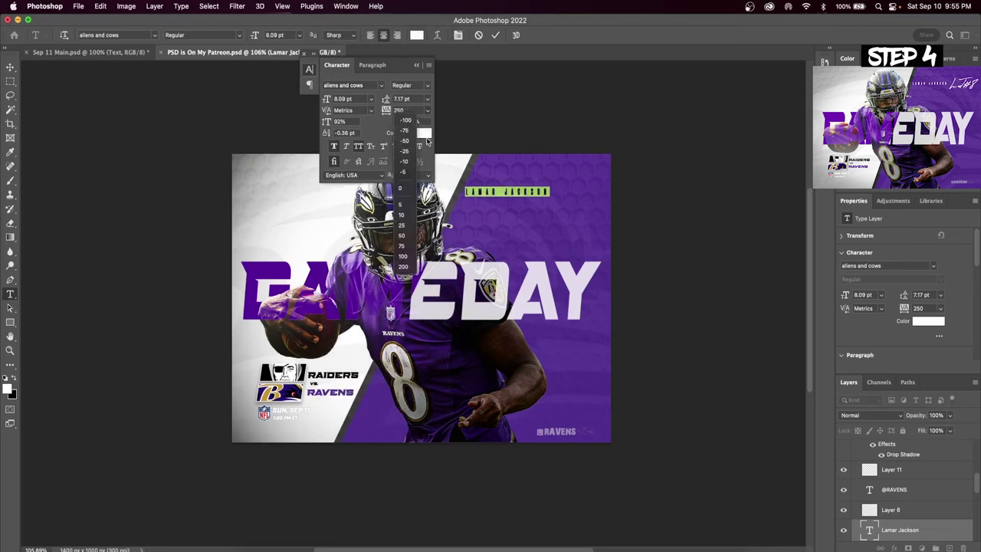
{"action": "left_click", "coordinate": [410, 266]}
{"action": "double_click", "coordinate": [409, 109]}
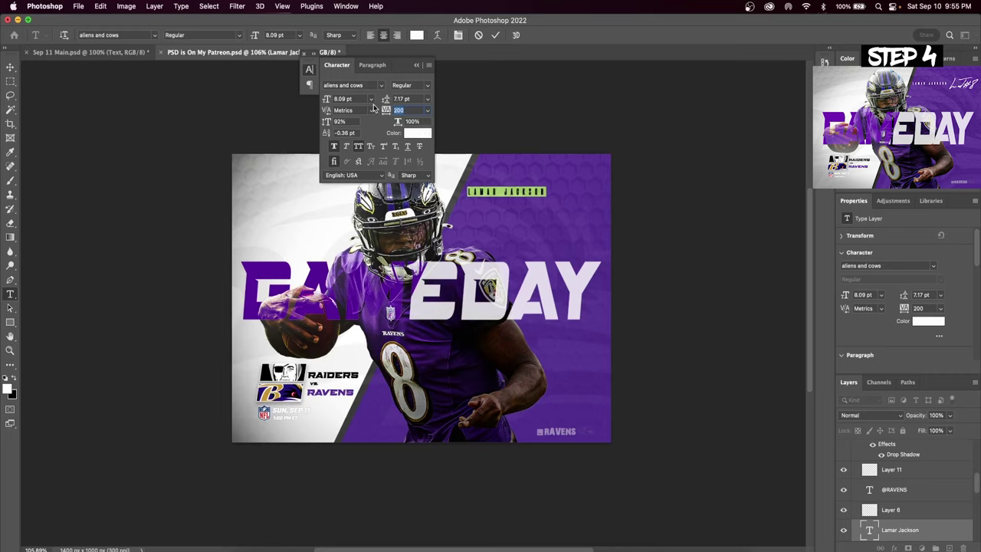
{"action": "key", "text": "Return"}
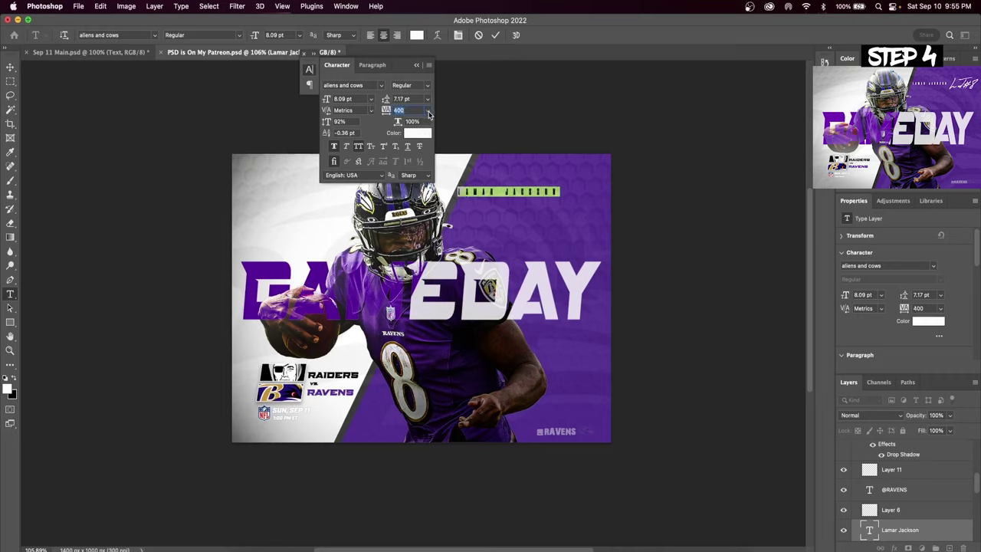
Set the tracking of the player-name text to 250 and commit the text edit
{"action": "type", "text": "250"}
{"action": "key", "text": "Return"}
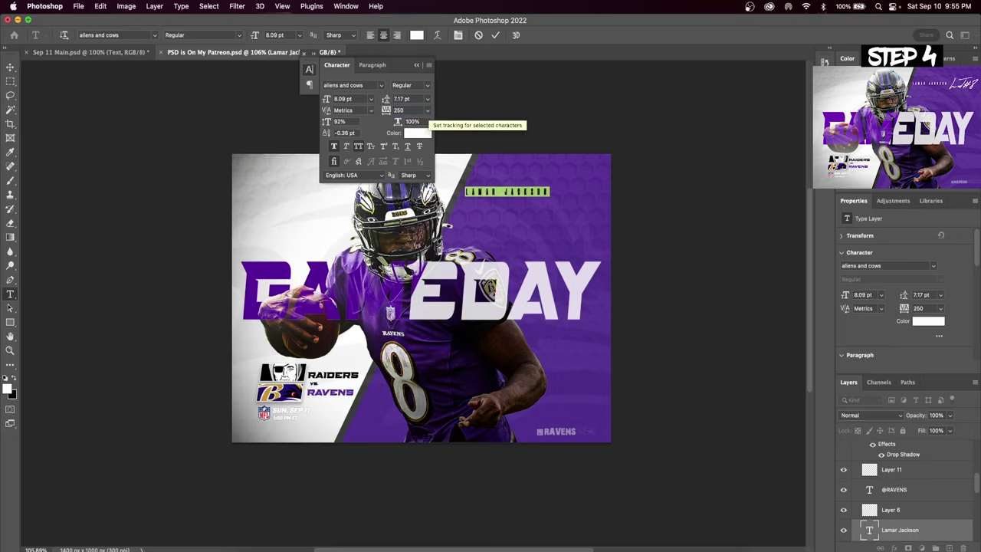
{"action": "left_click", "coordinate": [496, 36]}
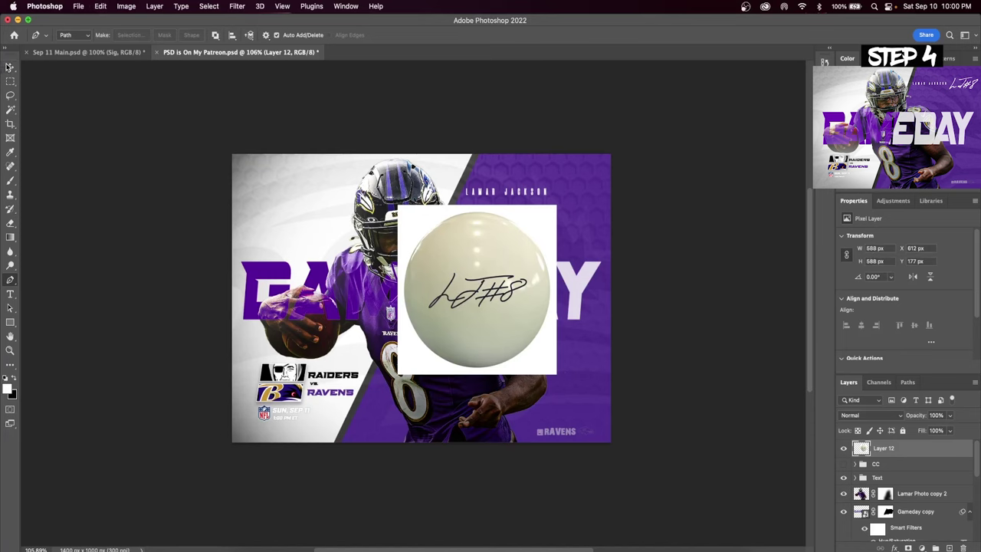
Use Color Range on the signature image layer to select by Shadows with Invert enabled
{"action": "left_click", "coordinate": [9, 67]}
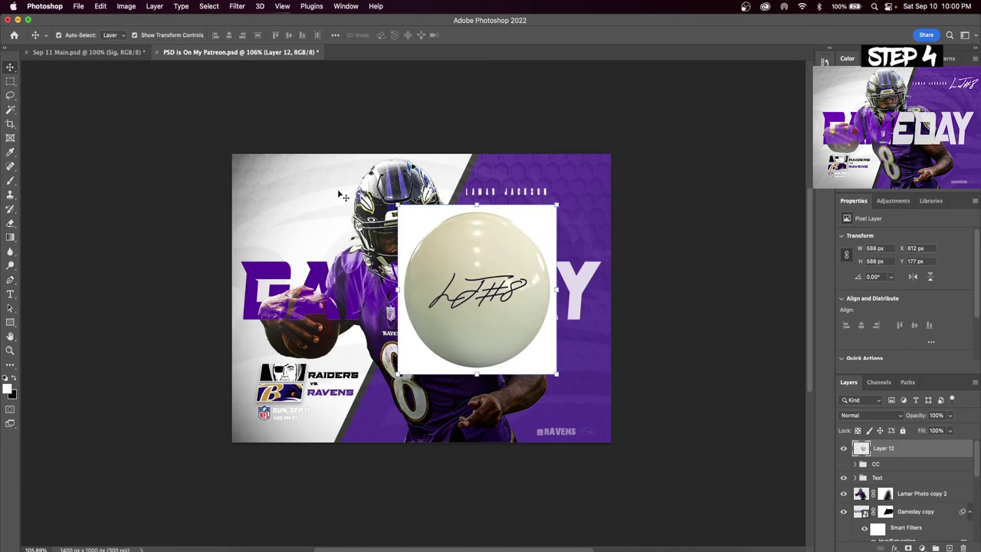
{"action": "left_click", "coordinate": [209, 6]}
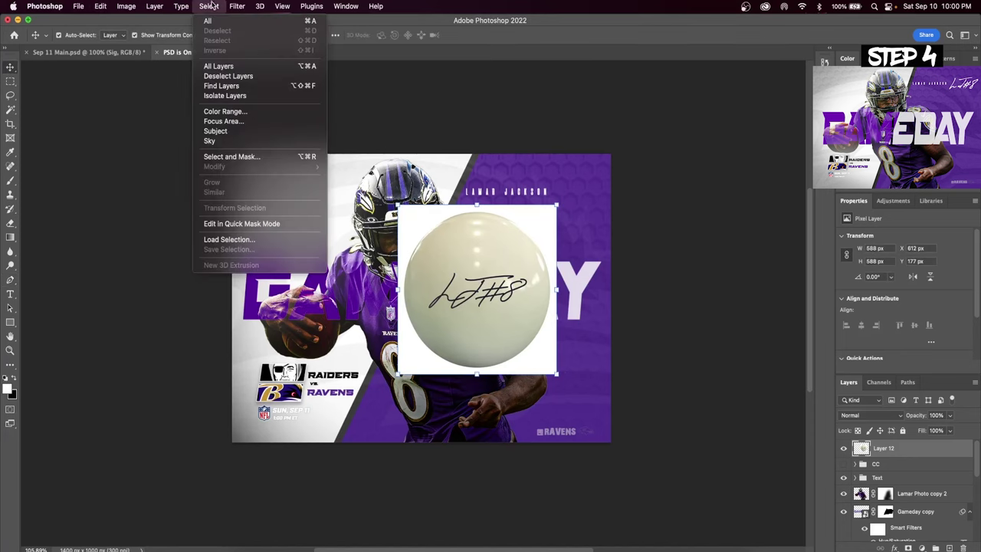
{"action": "left_click", "coordinate": [250, 111]}
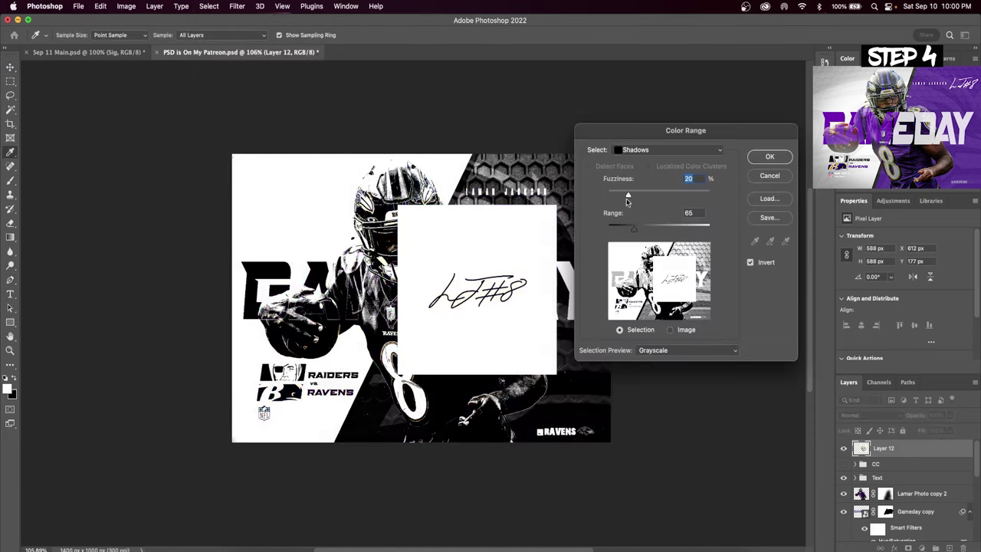
{"action": "left_click", "coordinate": [635, 150]}
{"action": "left_click", "coordinate": [656, 36]}
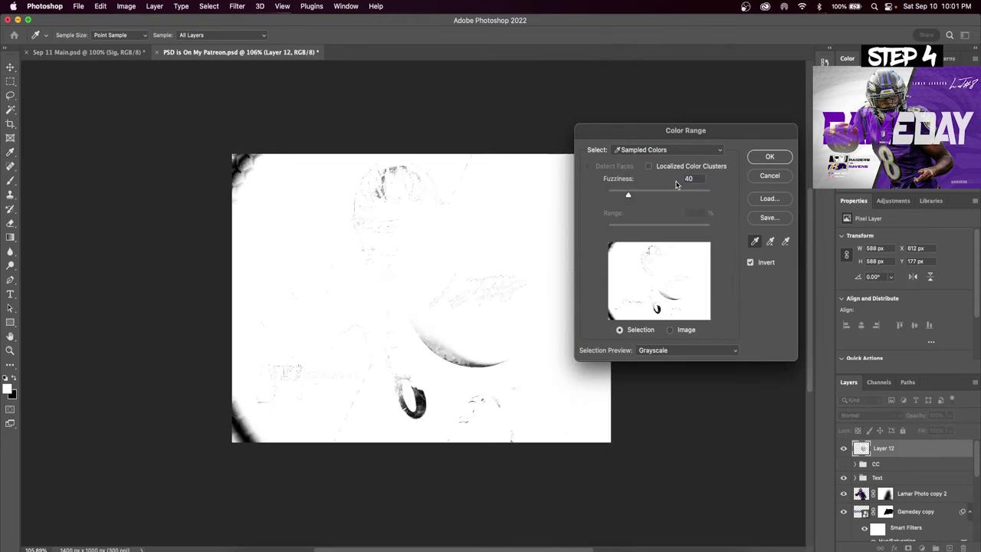
{"action": "left_click", "coordinate": [650, 150]}
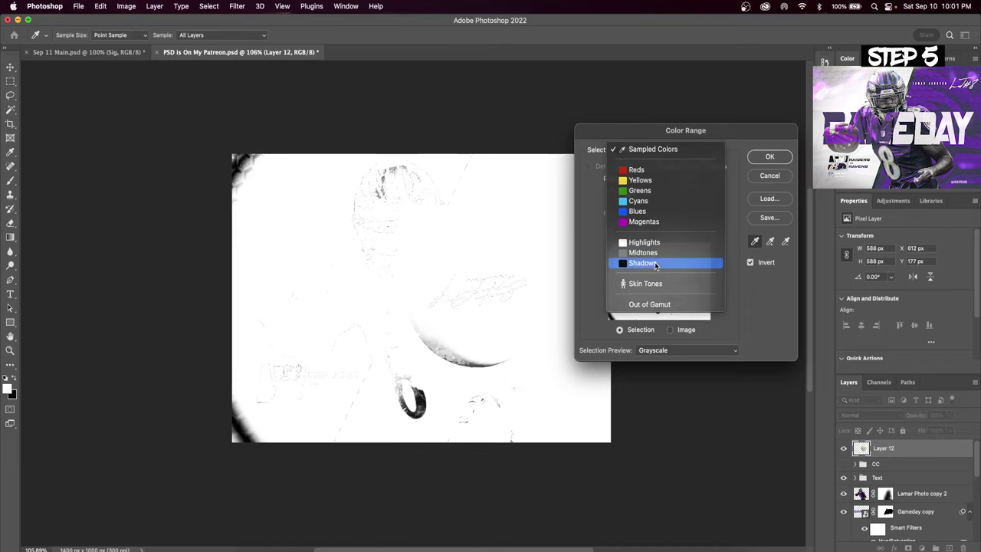
{"action": "left_click", "coordinate": [656, 260]}
{"action": "left_click", "coordinate": [781, 161]}
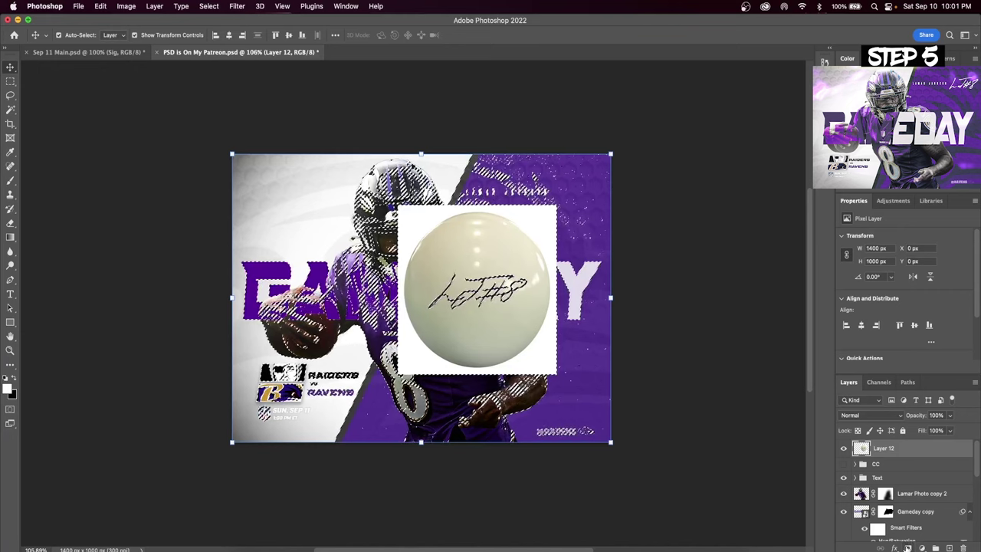
Add an inverted layer mask from the selection to isolate the signature, and move it below the player name
{"action": "left_click", "coordinate": [906, 547]}
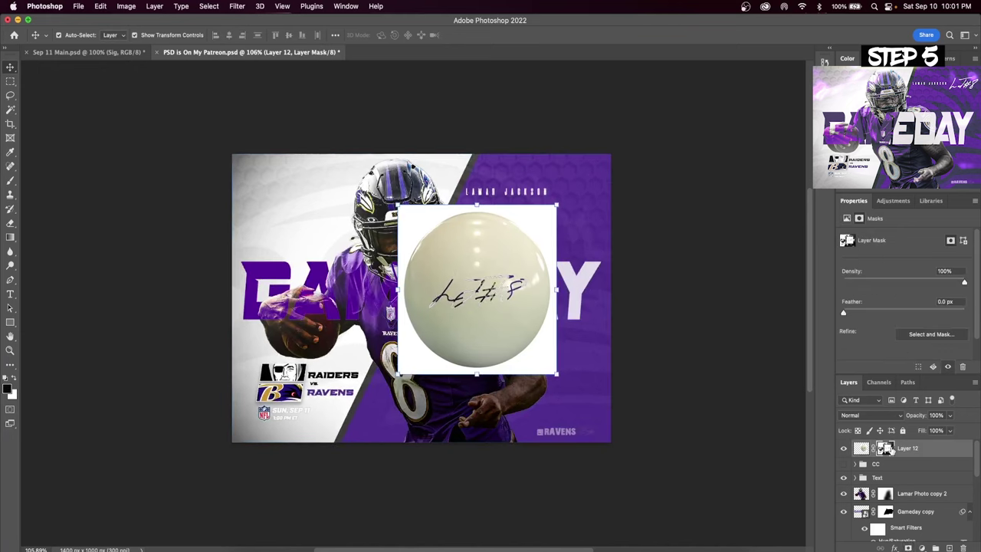
{"action": "key", "text": "super+i"}
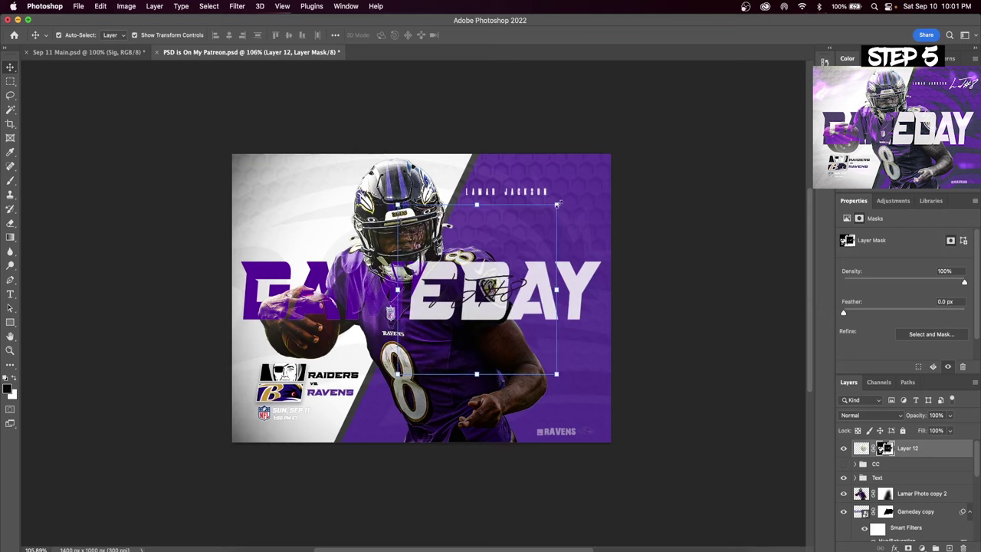
{"action": "key", "text": "super+t"}
{"action": "mouse_move", "coordinate": [498, 277]}
{"action": "left_mouse_down"}
{"action": "mouse_move", "coordinate": [556, 186]}
{"action": "mouse_move", "coordinate": [562, 203]}
{"action": "left_mouse_up"}
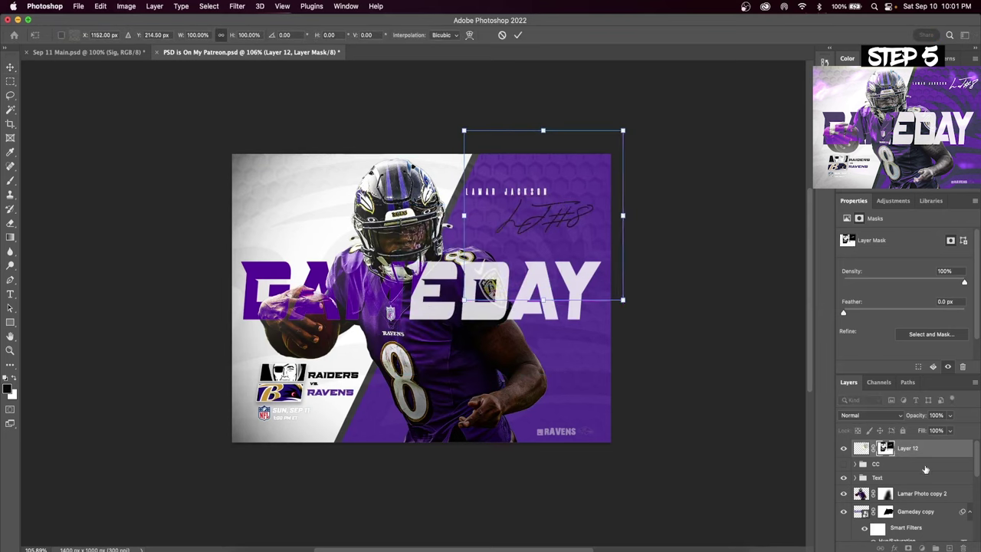
Add a white (ffffff) Solid Color fill layer above the signature and clip it to the signature layer
{"action": "left_click", "coordinate": [940, 451]}
{"action": "left_click", "coordinate": [935, 546]}
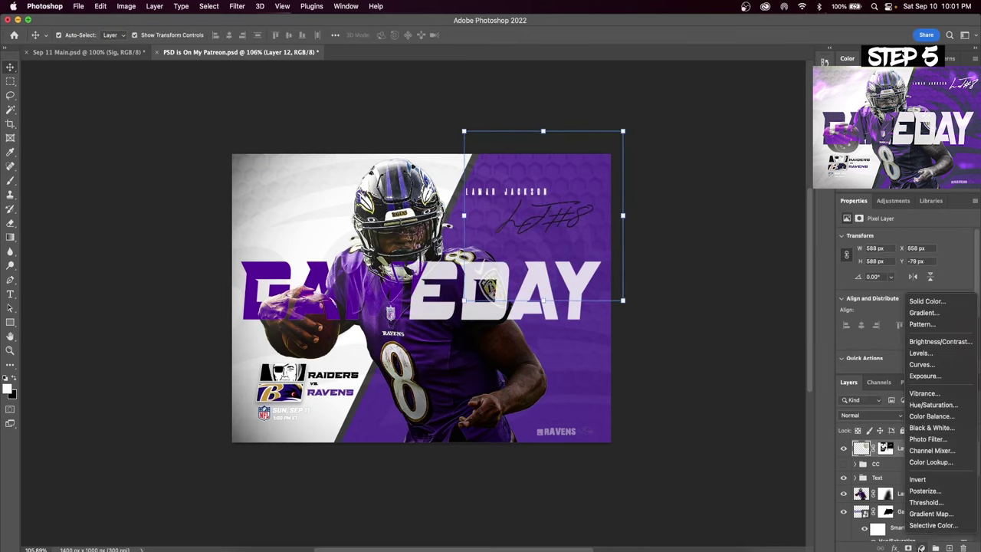
{"action": "left_click", "coordinate": [939, 300]}
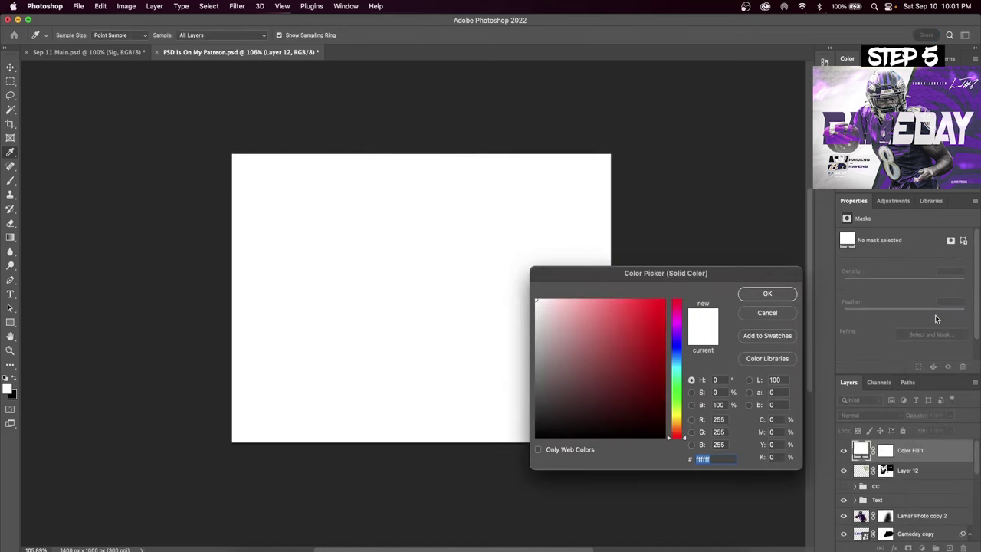
{"action": "left_click", "coordinate": [769, 294]}
{"action": "key", "text": "super+alt+g"}
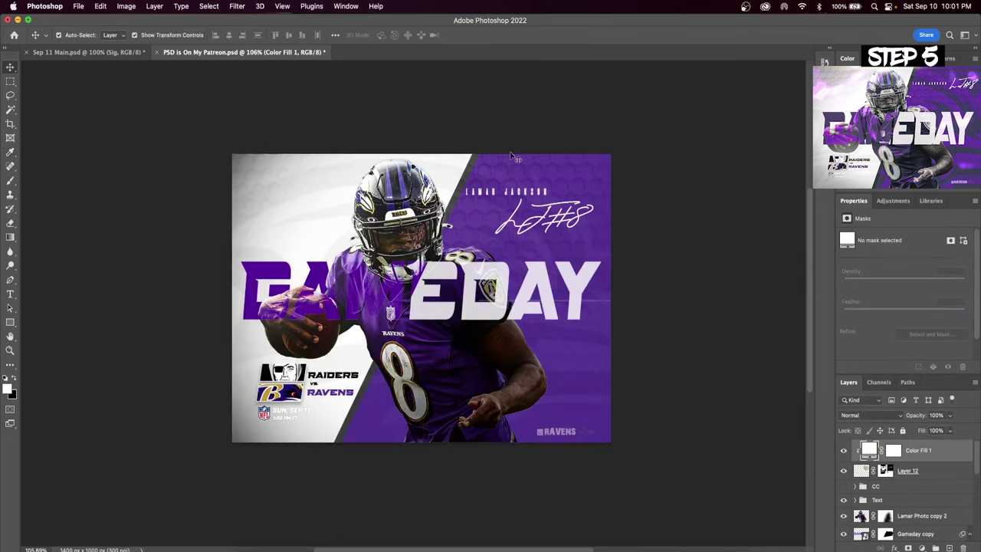
{"action": "left_click", "coordinate": [895, 471]}
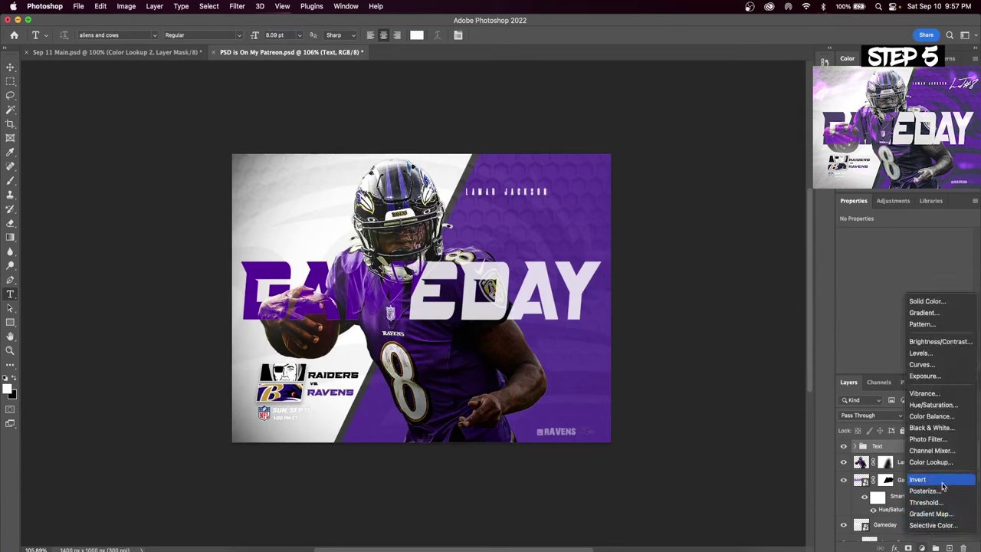
Add a Color Lookup adjustment above the Text group using the FuturisticBleak.3DL LUT and lower its opacity
{"action": "left_click", "coordinate": [943, 469]}
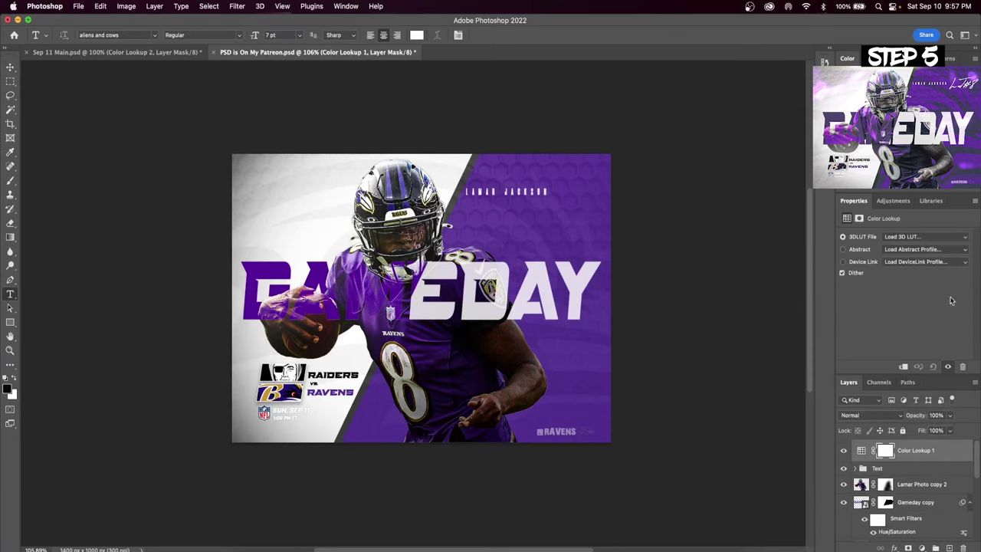
{"action": "left_click", "coordinate": [964, 237]}
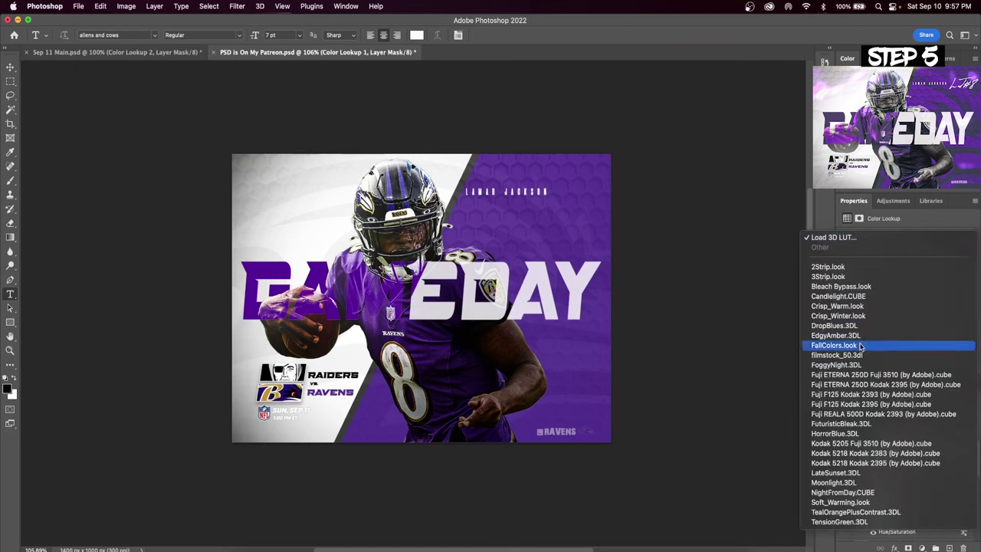
{"action": "left_click", "coordinate": [840, 423]}
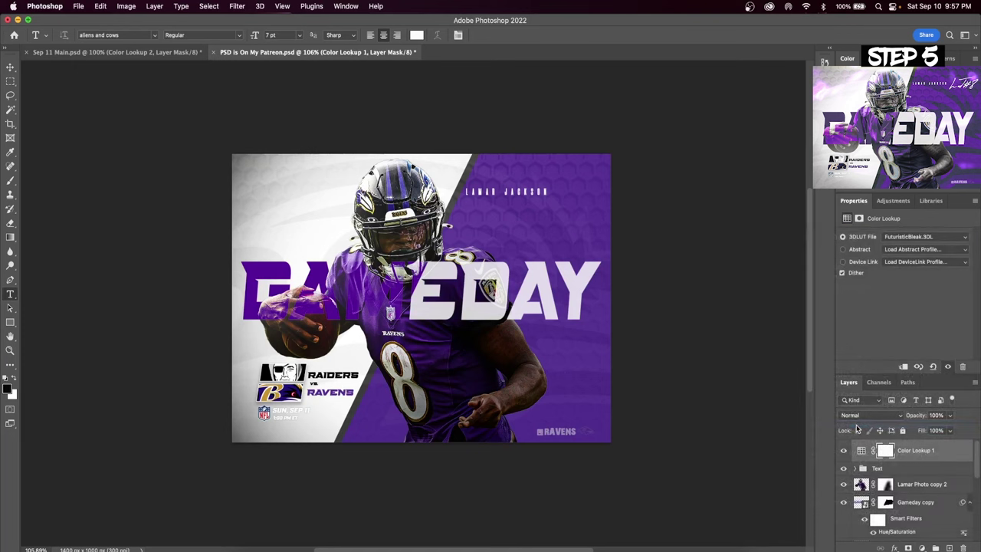
{"action": "left_click", "coordinate": [949, 415]}
{"action": "left_click_drag", "start_coordinate": [953, 431], "coordinate": [930, 431]}
Add a second Color Lookup adjustment with the Fuji ETERNA 250D Kodak 2395 (by Adobe).cube LUT at 71% opacity
{"action": "left_click", "coordinate": [922, 548]}
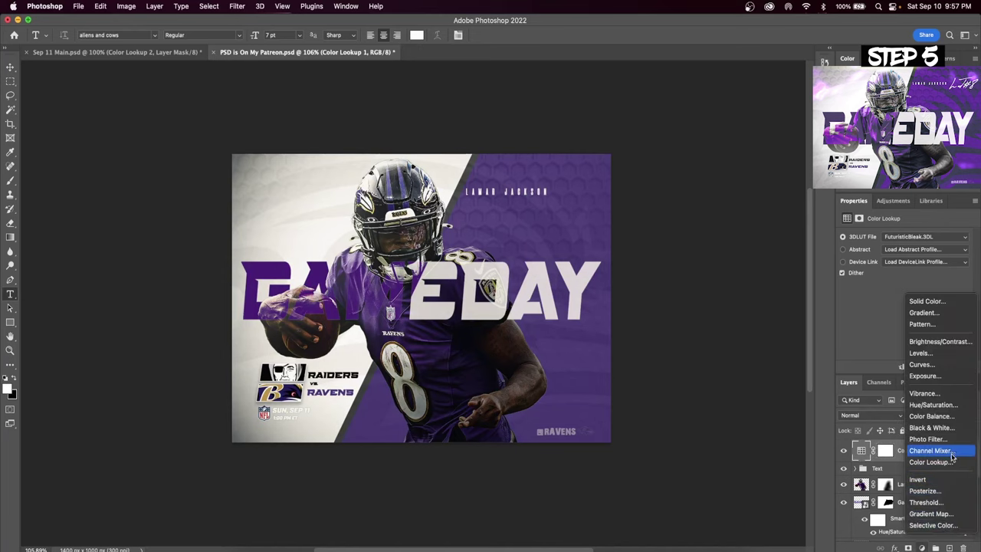
{"action": "left_click", "coordinate": [923, 462]}
{"action": "left_click", "coordinate": [941, 239]}
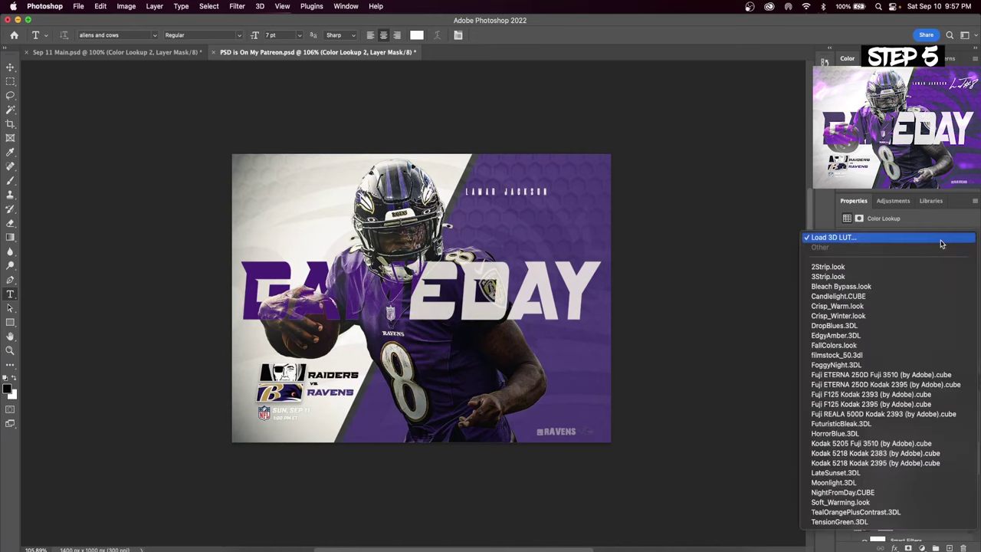
{"action": "left_click", "coordinate": [904, 404]}
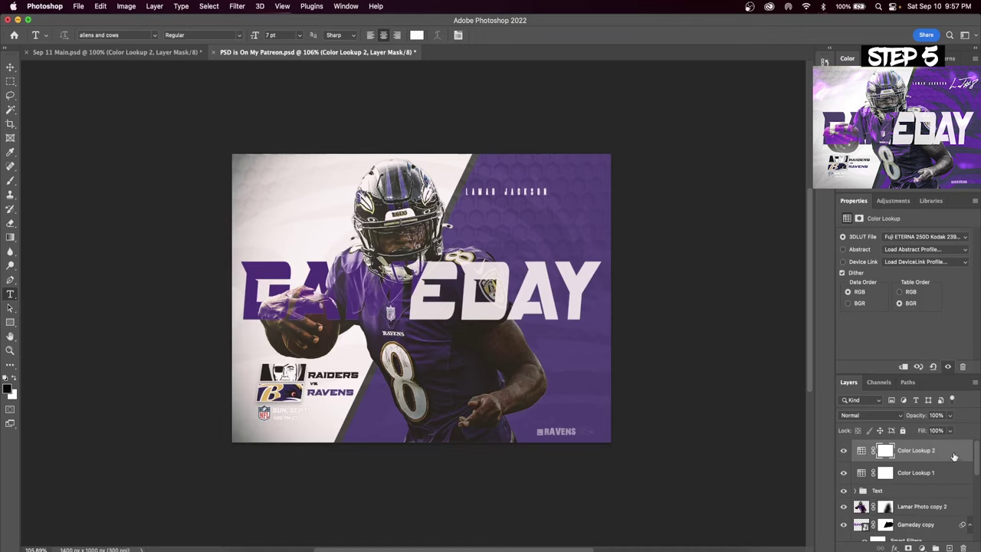
{"action": "left_click", "coordinate": [844, 450]}
{"action": "left_click", "coordinate": [844, 450]}
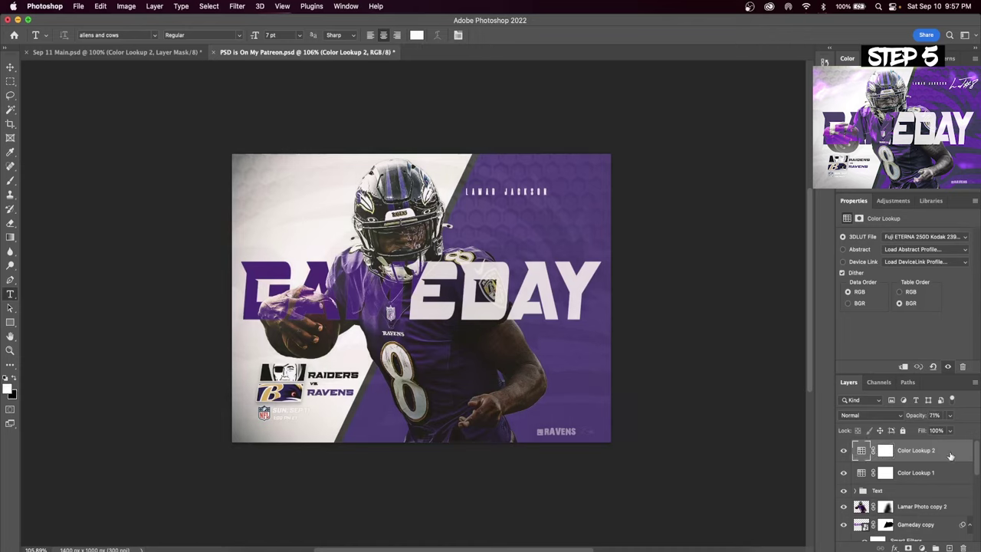
Add a Curves adjustment above the color lookups and slightly raise the upper part of the RGB curve
{"action": "left_click", "coordinate": [921, 548]}
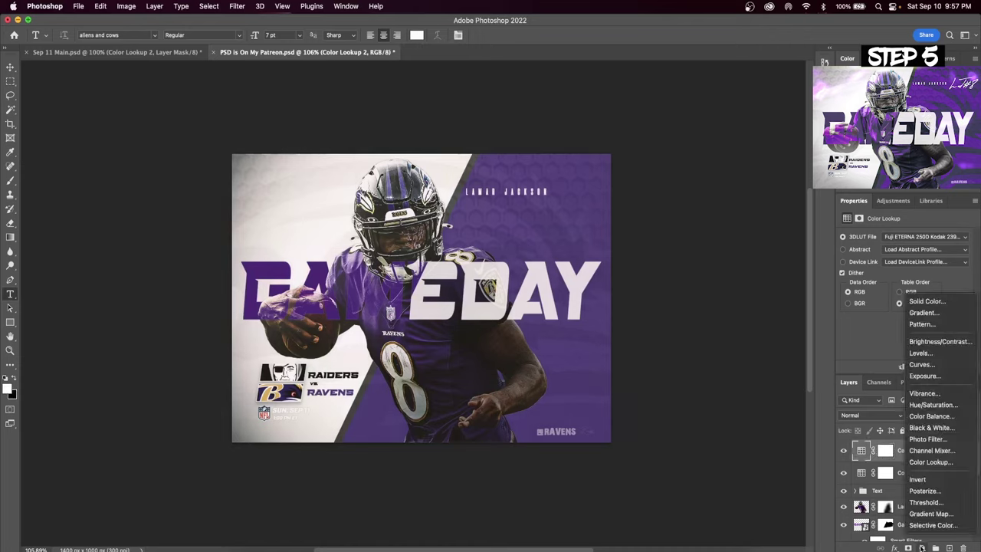
{"action": "left_click", "coordinate": [936, 365]}
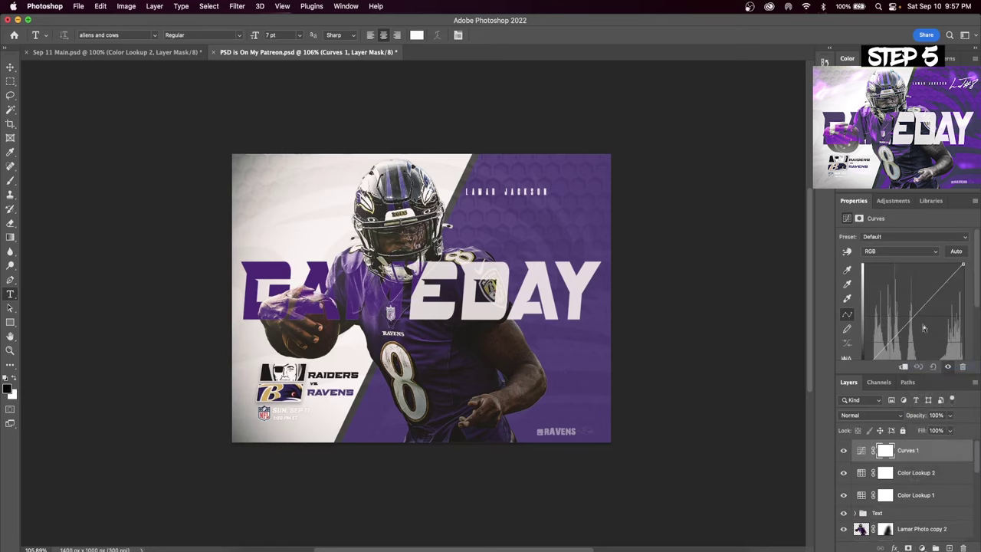
{"action": "left_click_drag", "start_coordinate": [937, 290], "coordinate": [936, 285]}
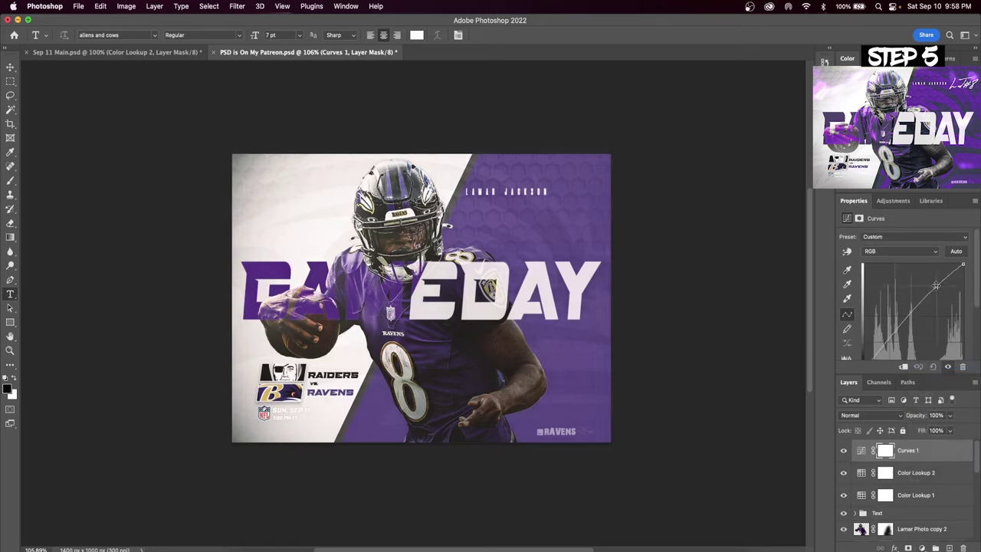
Group the Curves and both Color Lookup layers as CC, and toggle the group's visibility to compare the grading
{"action": "left_click", "coordinate": [941, 459]}
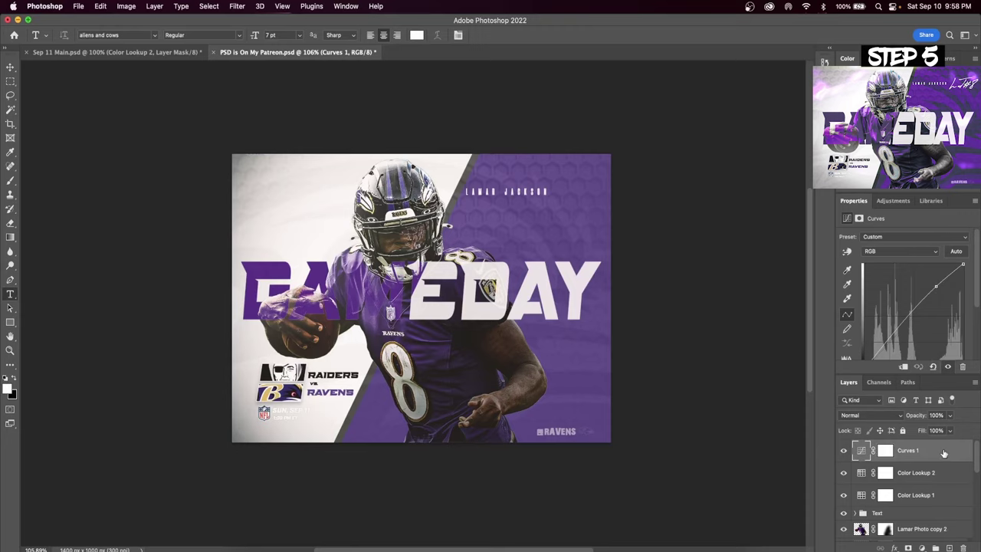
{"action": "left_click", "coordinate": [934, 493], "text": "shift"}
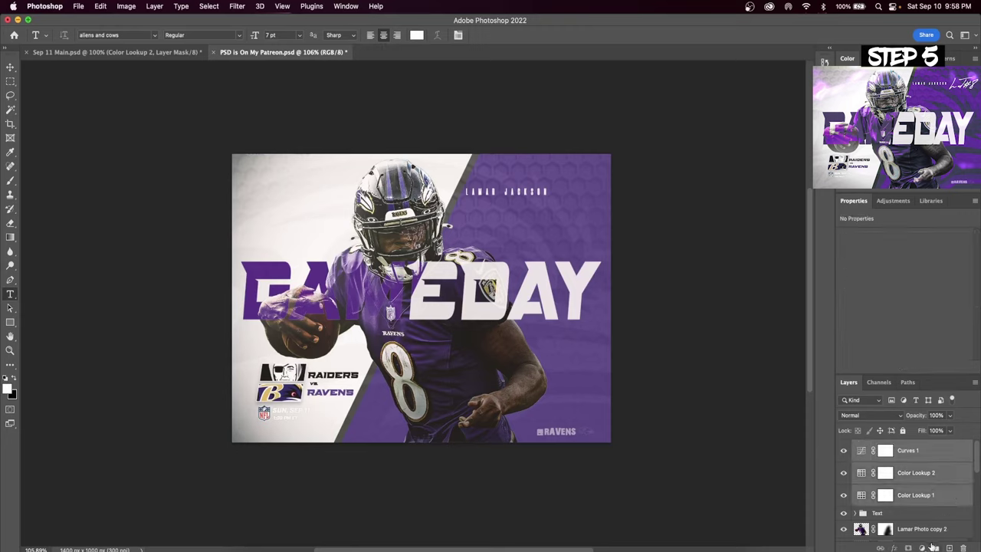
{"action": "key", "text": "super+g"}
{"action": "double_click", "coordinate": [881, 448]}
{"action": "type", "text": "CC"}
{"action": "key", "text": "Return"}
{"action": "left_click", "coordinate": [844, 448]}
{"action": "left_click", "coordinate": [843, 447]}
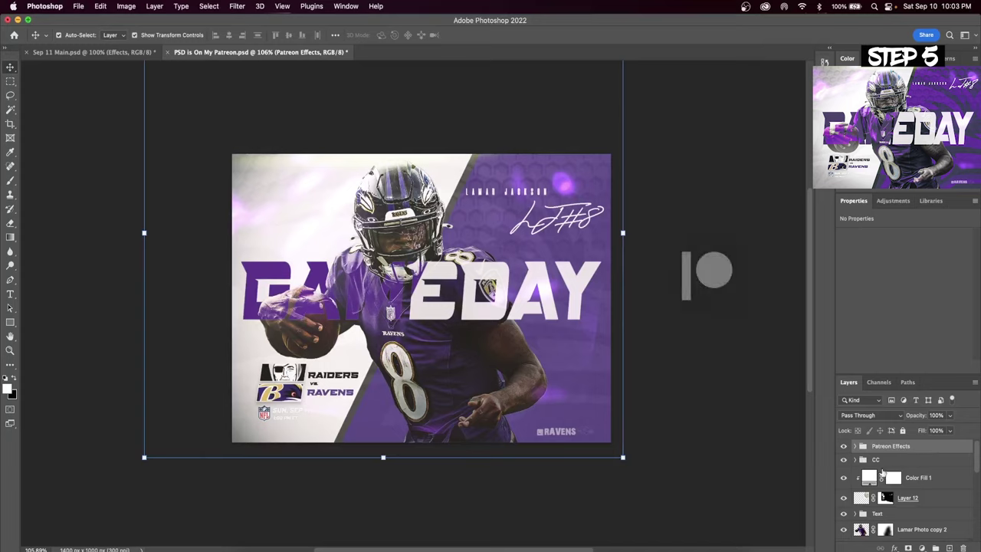
Compare the artwork with and without the Patreon Effects group, and stamp all visible layers into a new layer above it
{"action": "left_click", "coordinate": [843, 447]}
{"action": "left_click", "coordinate": [844, 447]}
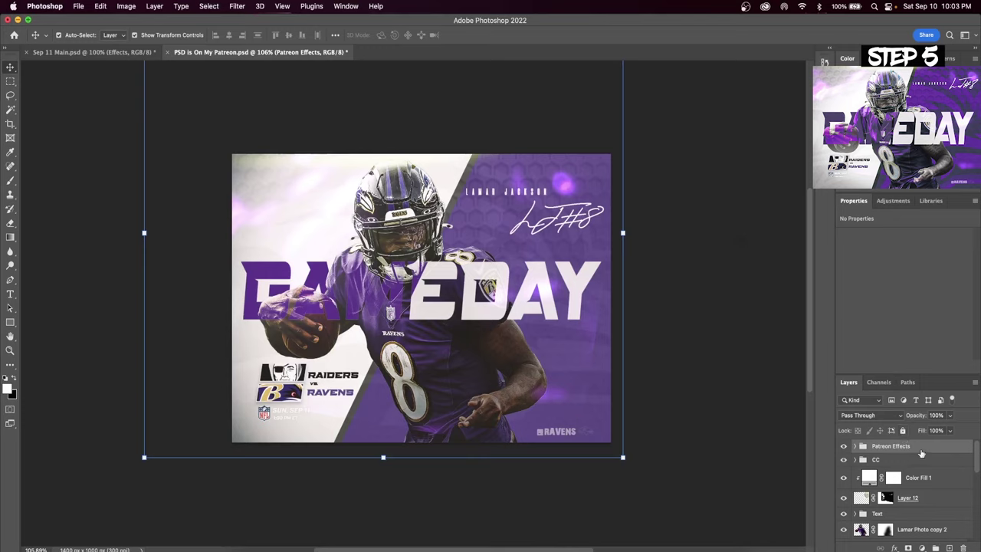
{"action": "key", "text": "super+alt+shift+e"}
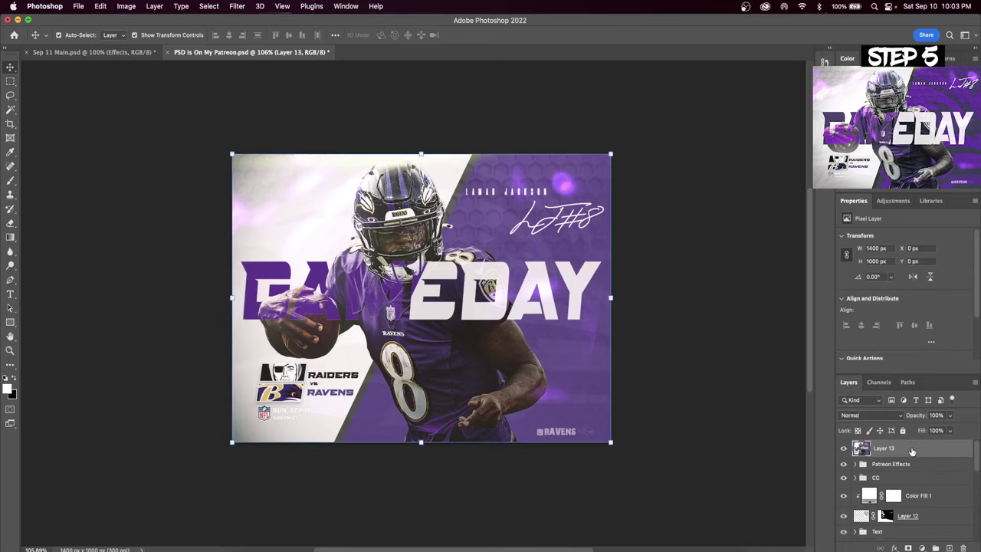
Open the Camera Raw Filter on the merged layer and set Color Mixer saturation to Reds -100, Oranges -100 and Yellows -77
{"action": "left_click", "coordinate": [236, 6]}
{"action": "left_click", "coordinate": [288, 93]}
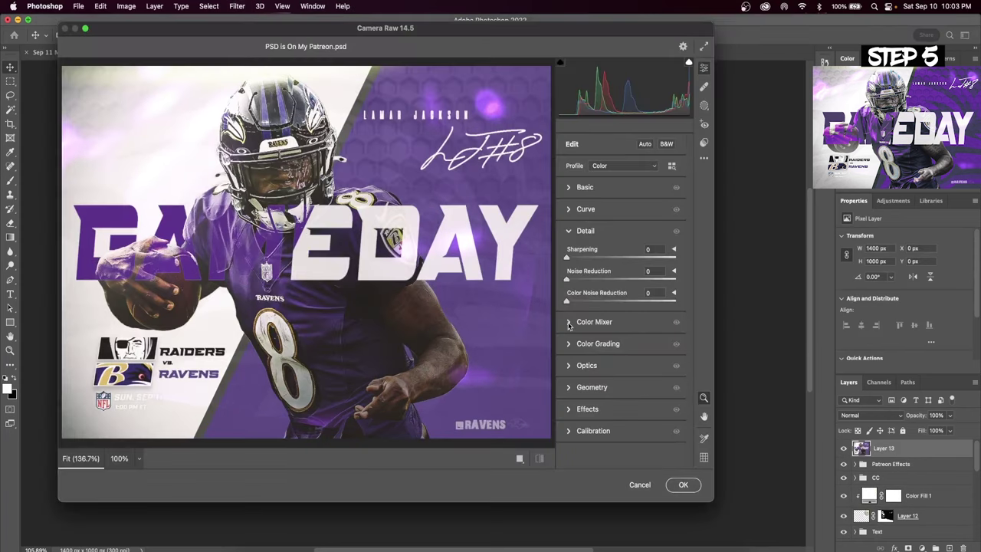
{"action": "left_click", "coordinate": [568, 325]}
{"action": "left_click_drag", "start_coordinate": [622, 314], "coordinate": [546, 308]}
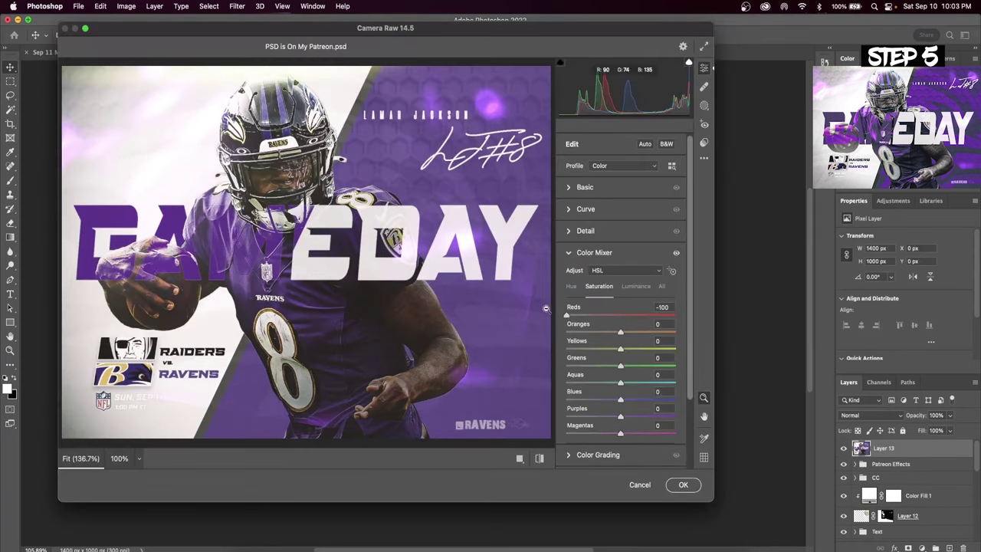
{"action": "left_click_drag", "start_coordinate": [620, 332], "coordinate": [536, 334]}
{"action": "left_click_drag", "start_coordinate": [620, 350], "coordinate": [578, 350]}
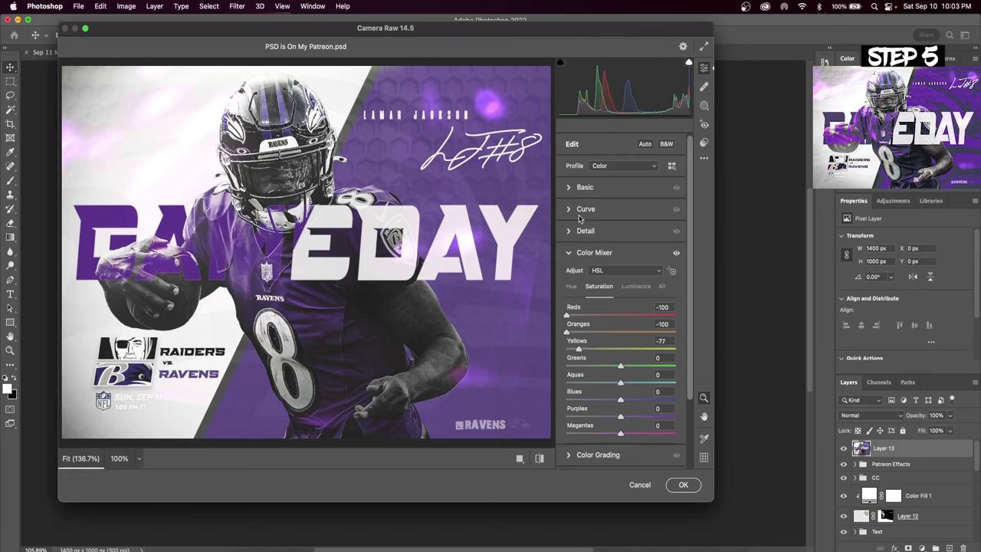
Set Texture to +40 and the Optics Vignette to -30, and apply the Camera Raw Filter
{"action": "left_click", "coordinate": [571, 189]}
{"action": "left_click_drag", "start_coordinate": [621, 366], "coordinate": [642, 366]}
{"action": "scroll", "coordinate": [643, 384], "scroll_direction": "down", "scroll_amount": 4}
{"action": "scroll", "coordinate": [636, 379], "scroll_direction": "down", "scroll_amount": 1}
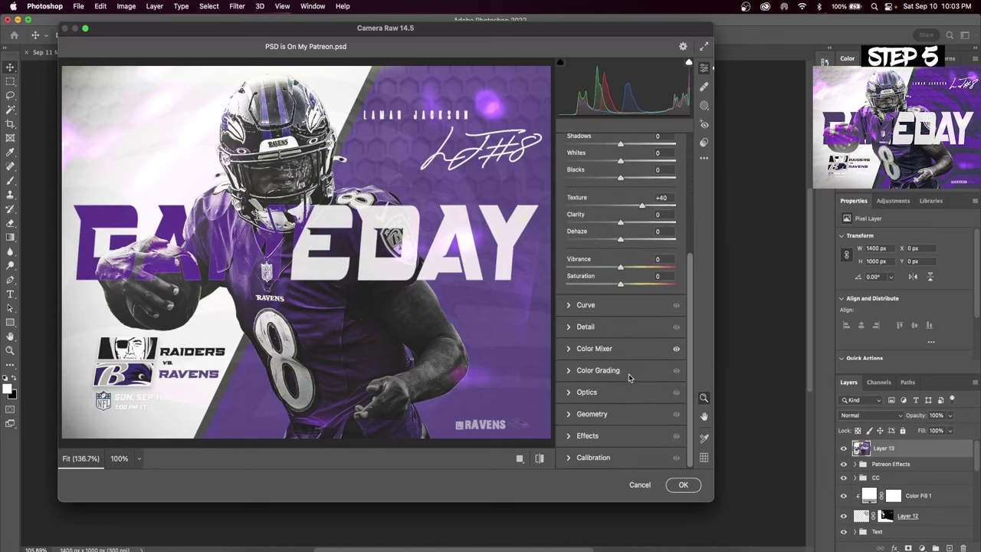
{"action": "left_click", "coordinate": [567, 394]}
{"action": "left_click_drag", "start_coordinate": [615, 347], "coordinate": [604, 348]}
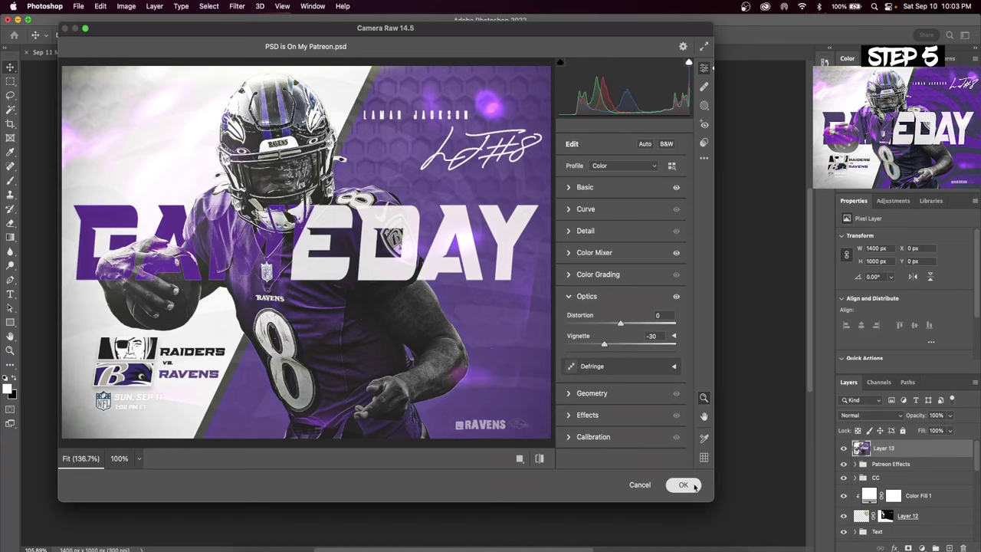
{"action": "left_click", "coordinate": [692, 485]}
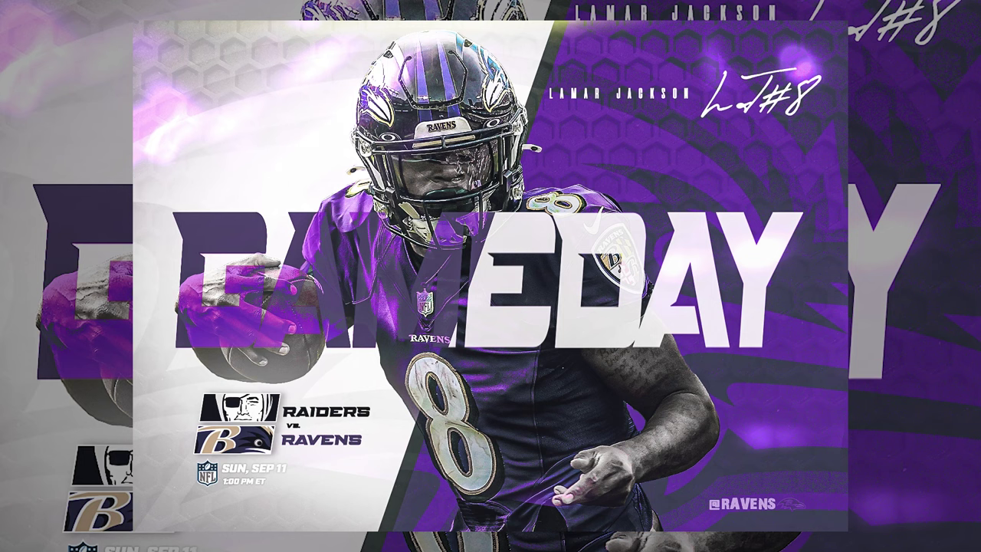